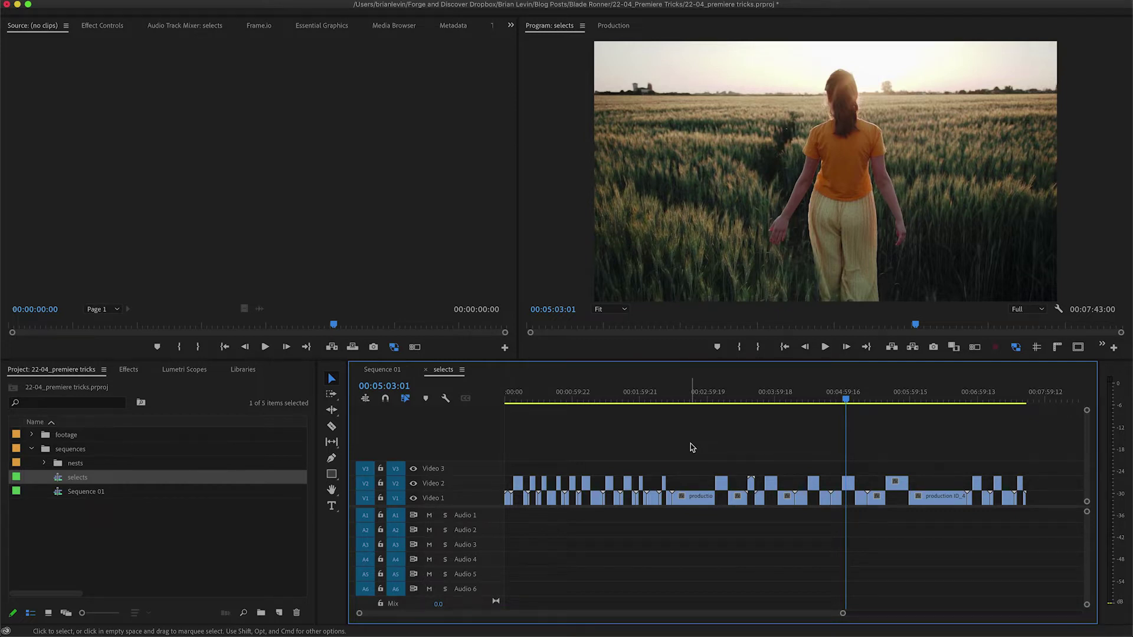
Look up the keyboard shortcut assigned to the Close Gap command.
key("alt+super+k")
type("close gap")
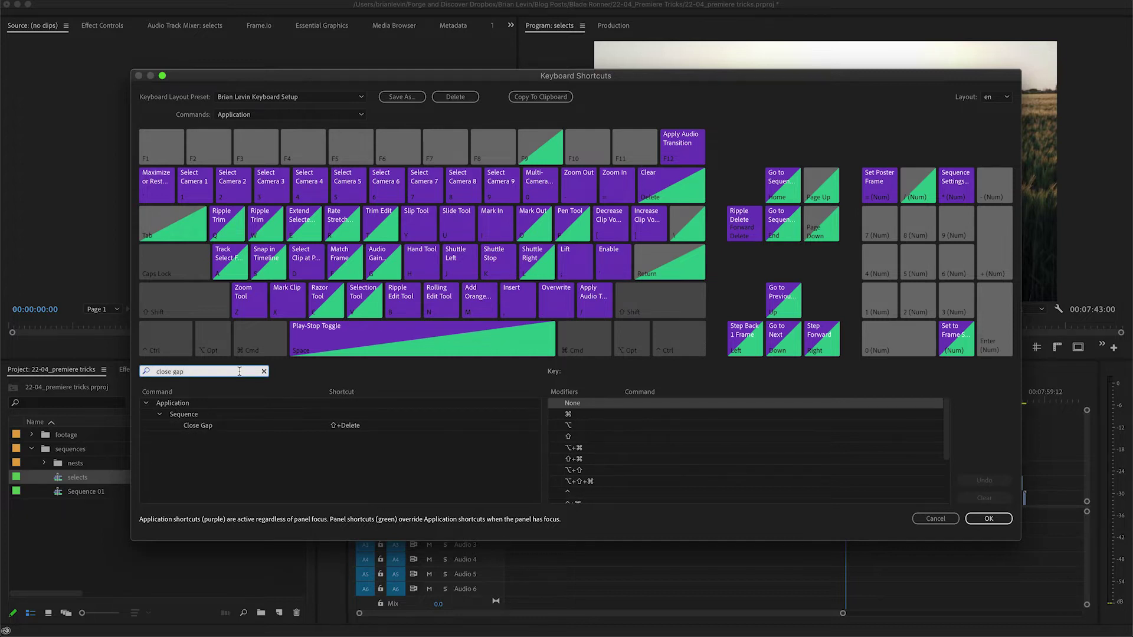
left_click(352, 427)
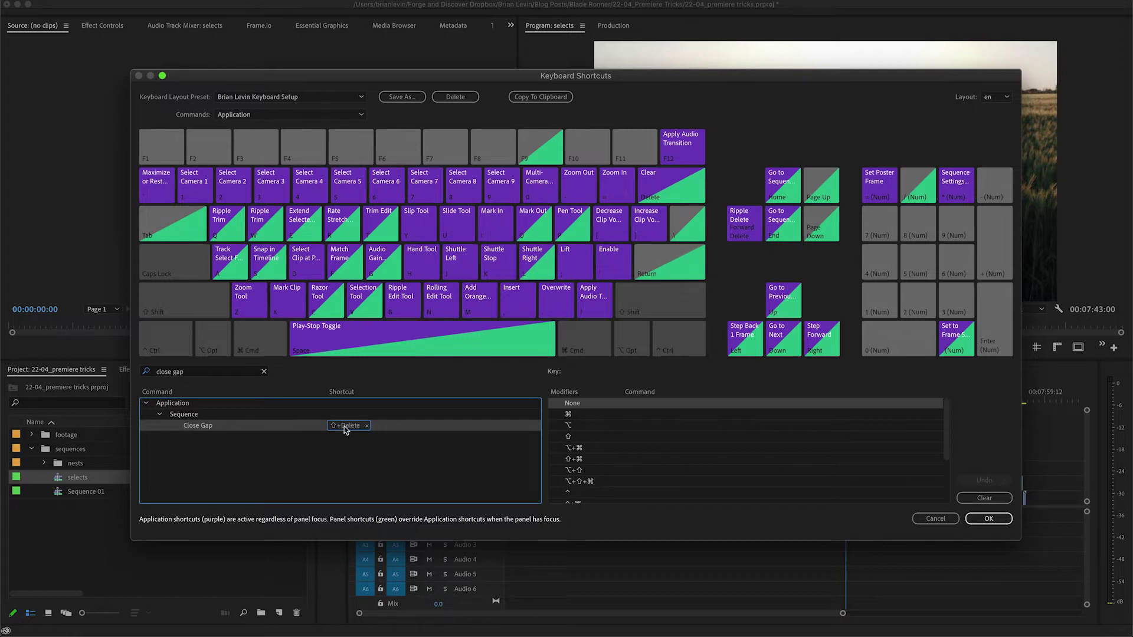
left_click(979, 522)
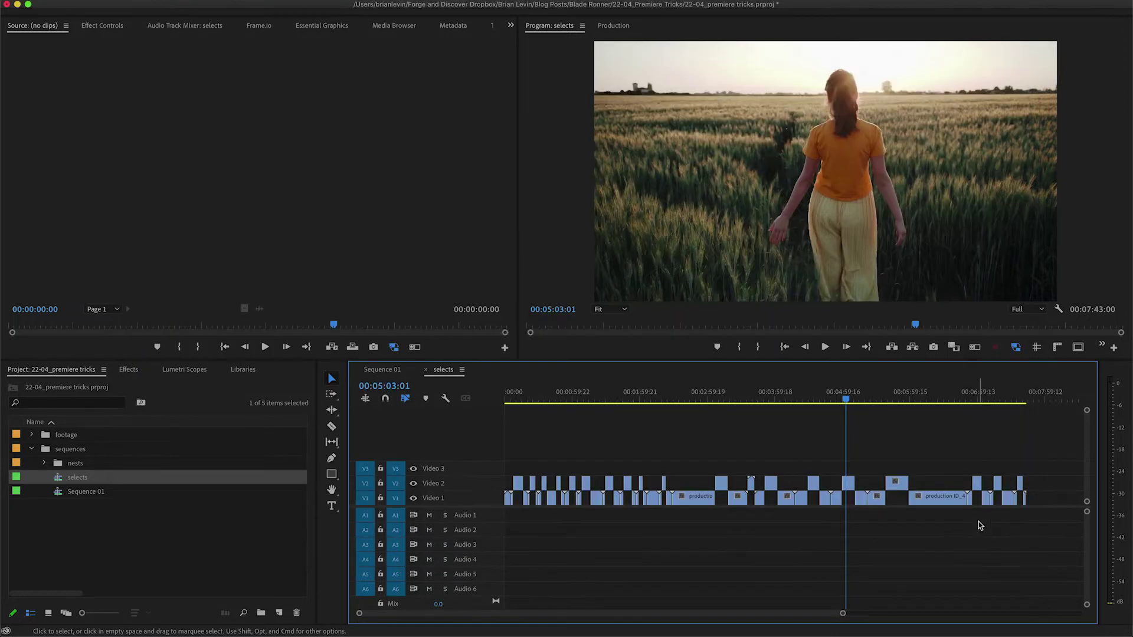
left_click_drag(1043, 466, 489, 502)
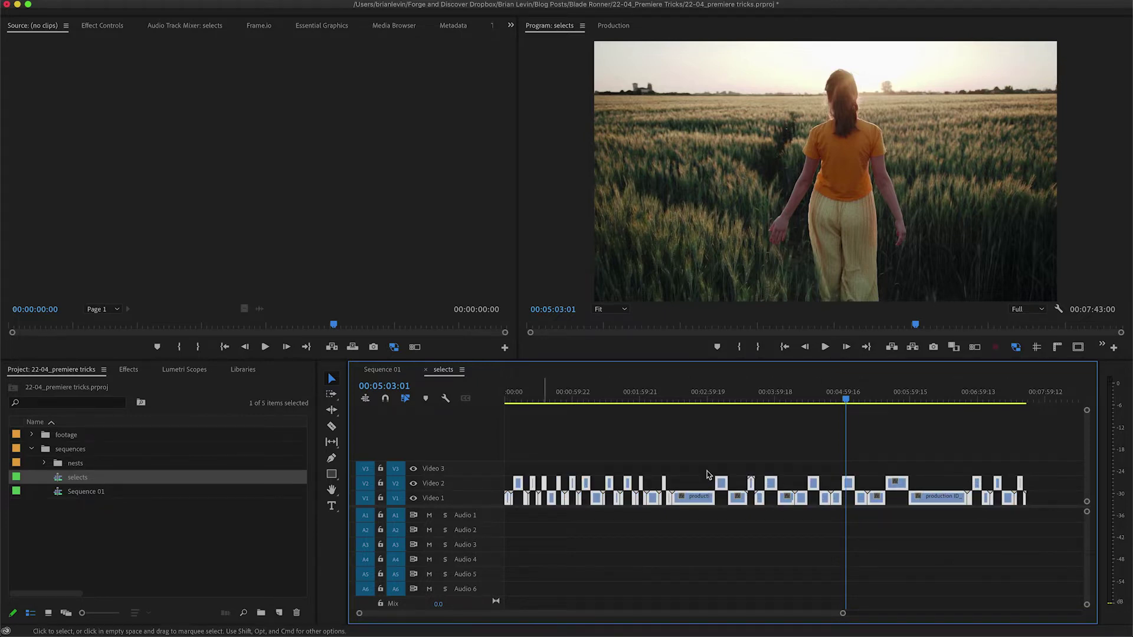
left_click_drag(1050, 462, 490, 488)
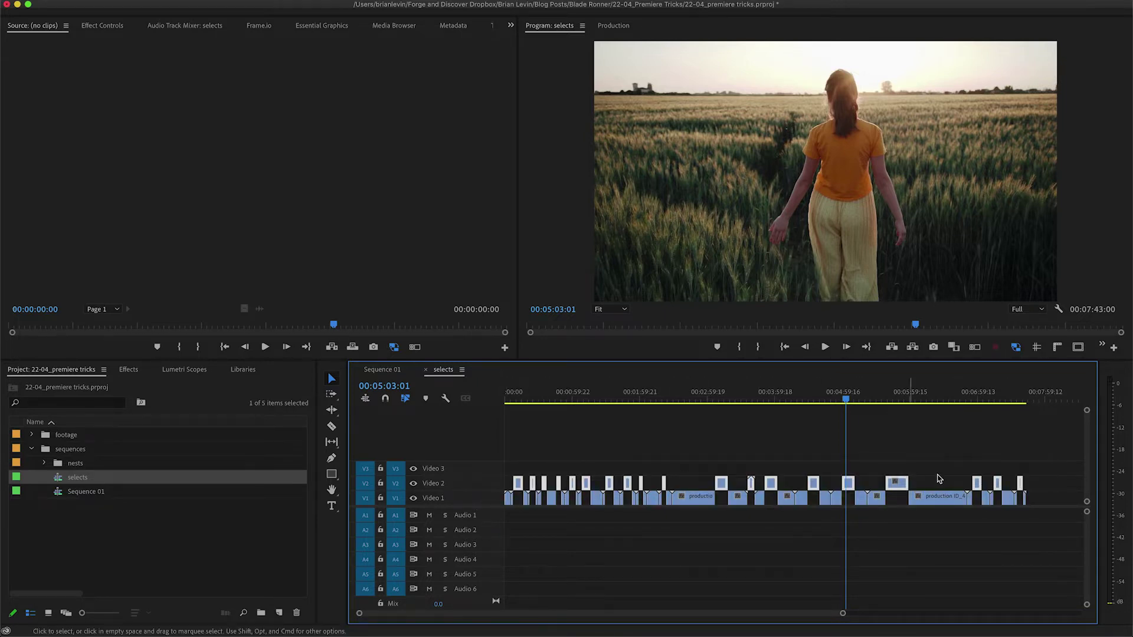
left_click_drag(1043, 492, 508, 532)
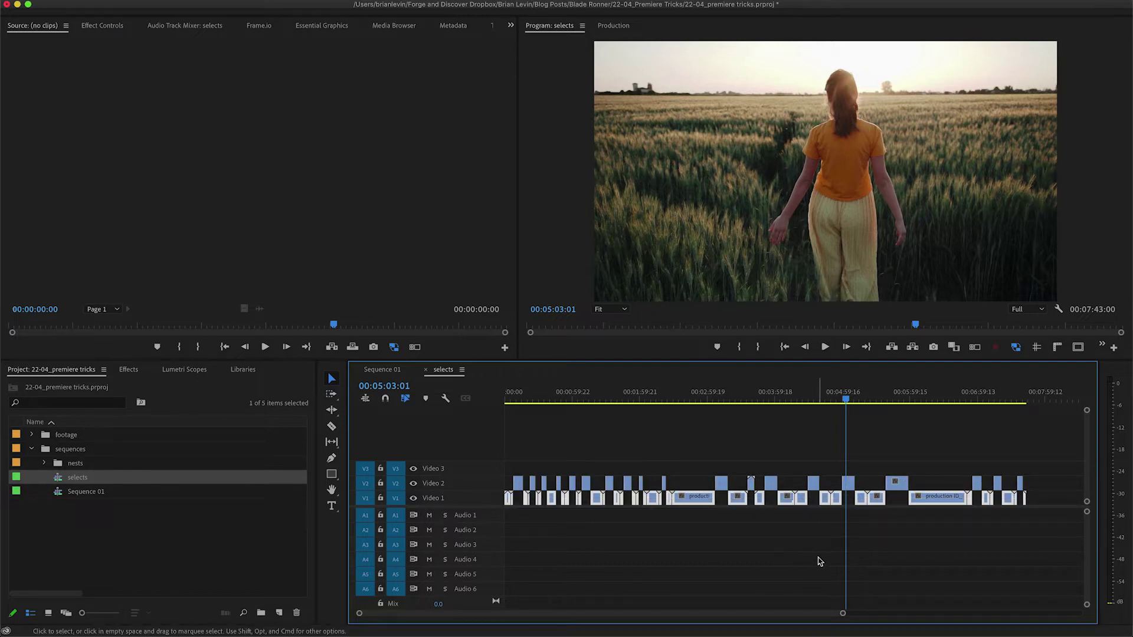
left_click(819, 561)
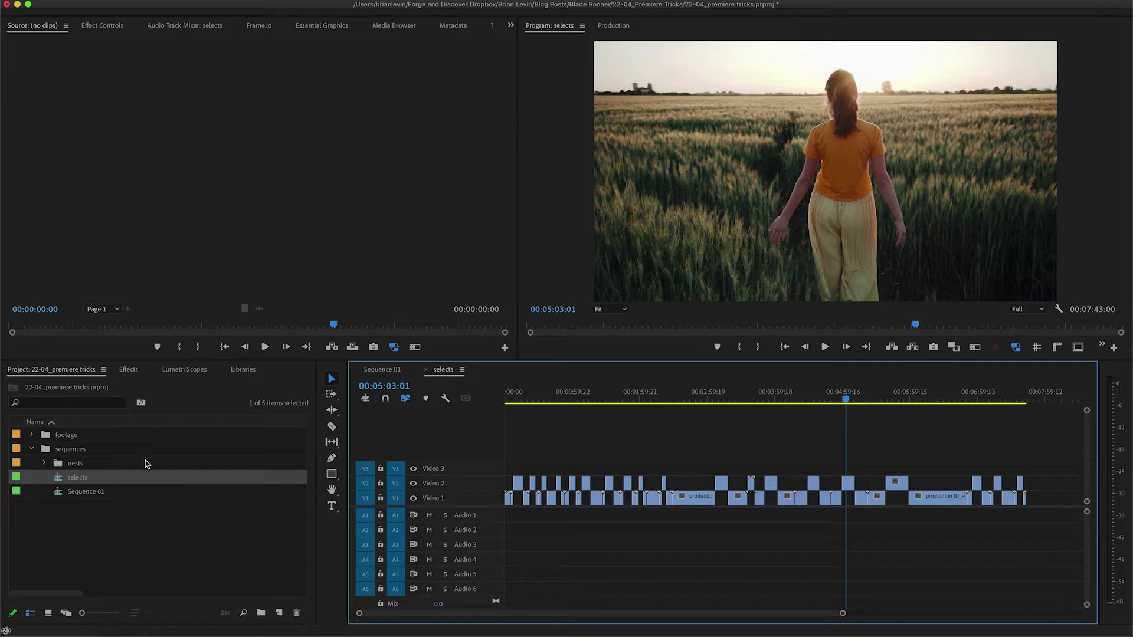
Duplicate the selects sequence, name the copy stringout, and open it in the timeline.
right_click(61, 480)
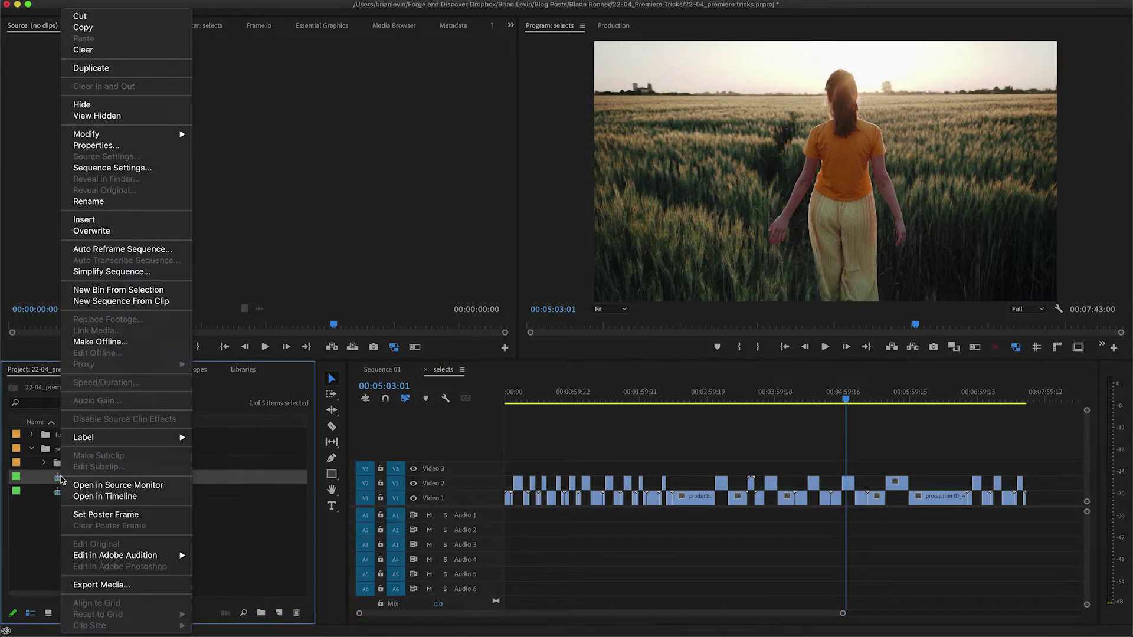
left_click(83, 68)
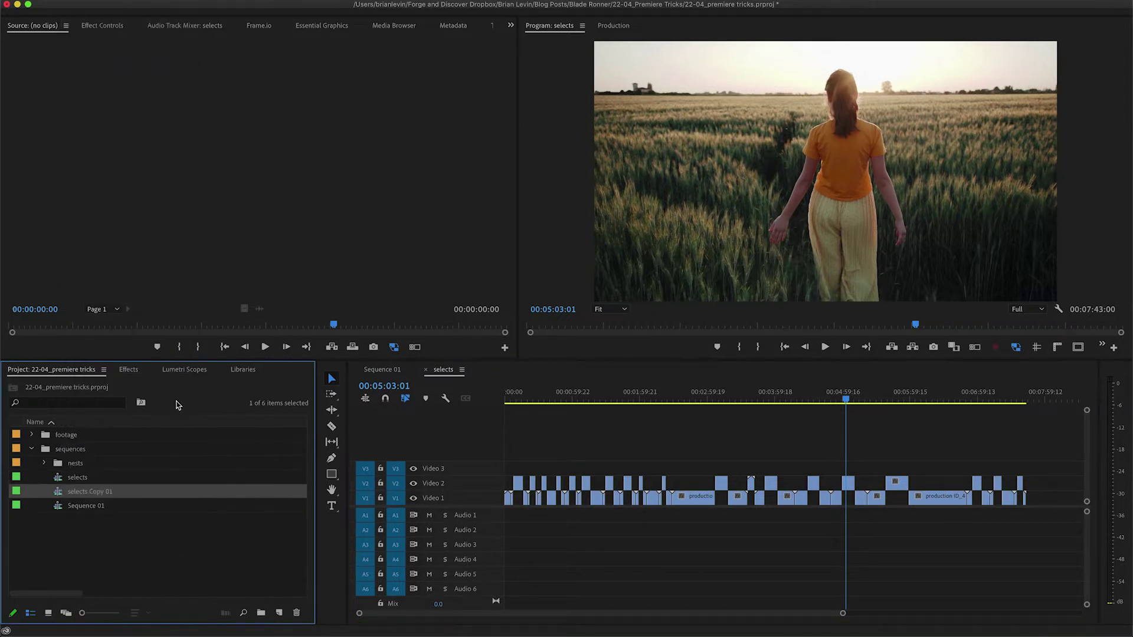
type("stringout")
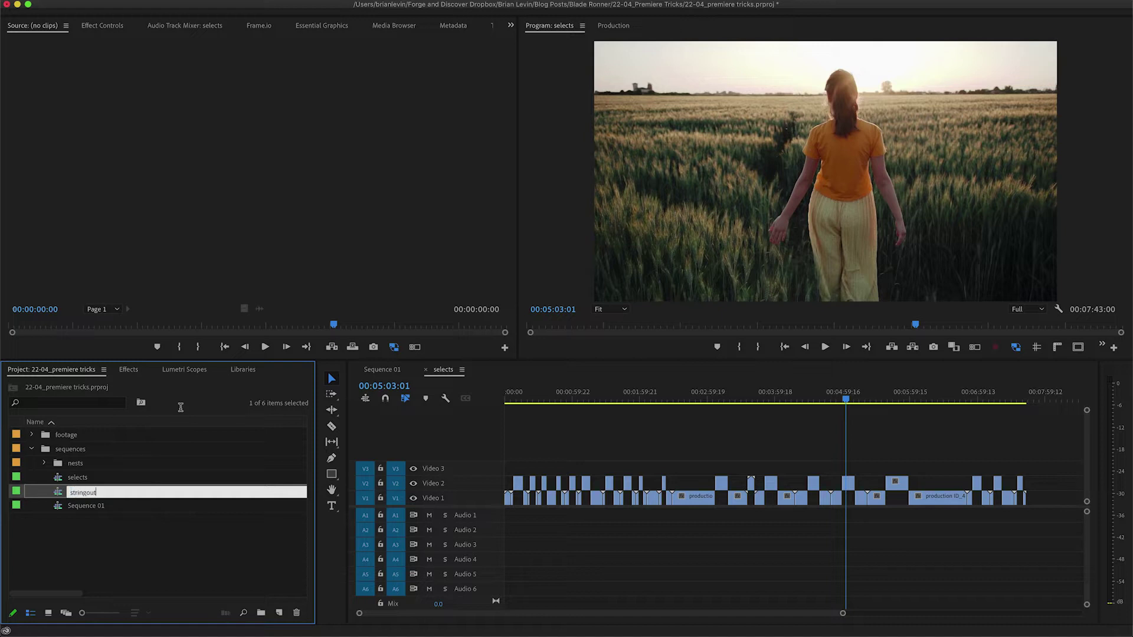
key("Return")
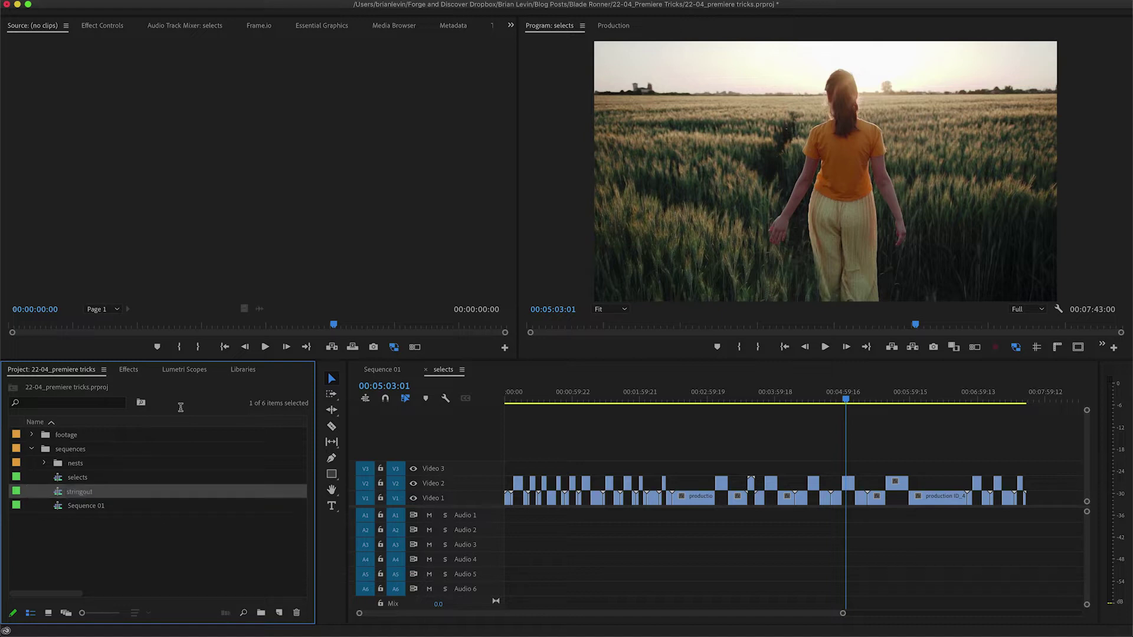
double_click(57, 495)
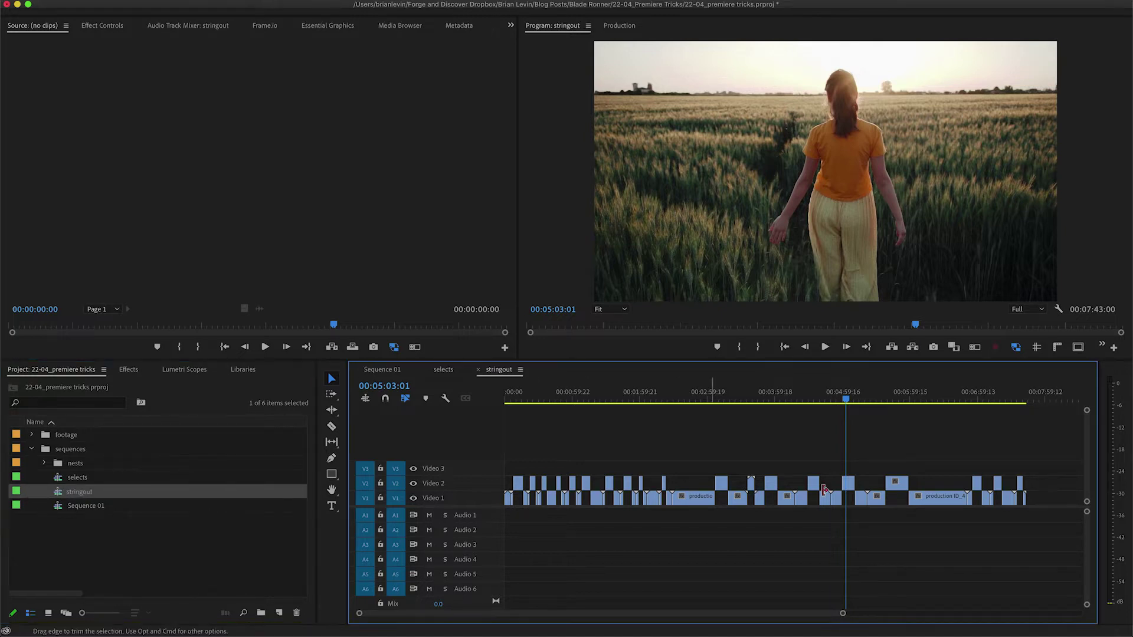
Delete all clips on Video 1 and move the Video 2 clips down onto Video 1.
left_click_drag(1040, 501, 503, 502)
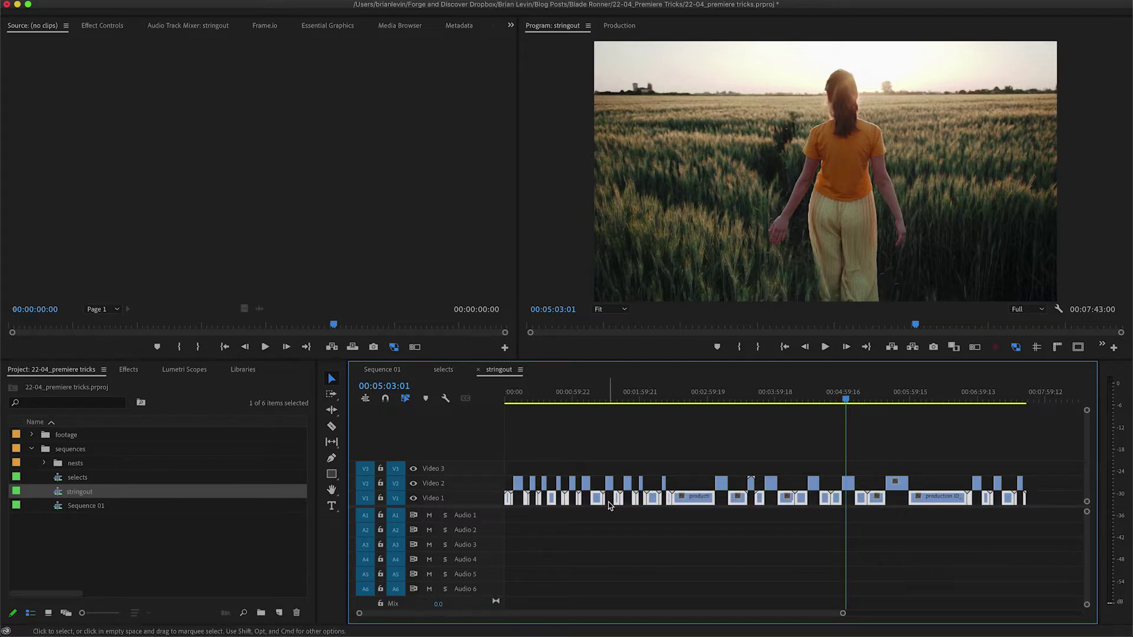
key("Delete")
left_click_drag(1074, 463, 465, 495)
key("alt+Down")
left_click(713, 471)
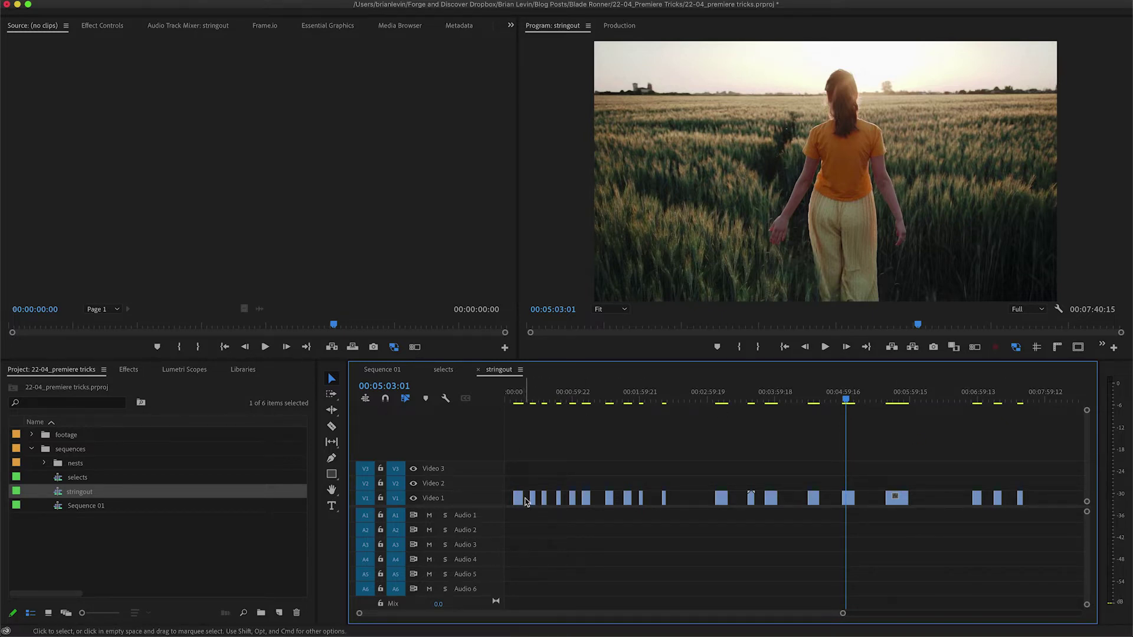
Close the gaps between the first four clips on Video 1.
left_click_drag(527, 501, 543, 502)
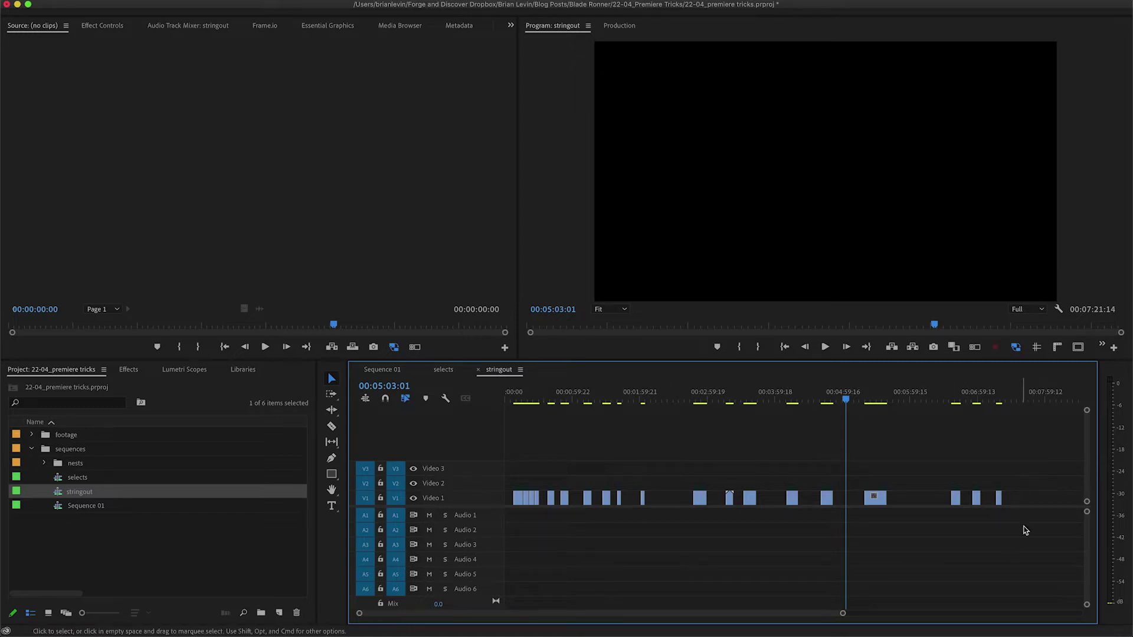
Try closing all the gaps between the clips on Video 1 at once.
key("ctrl+shift+g")
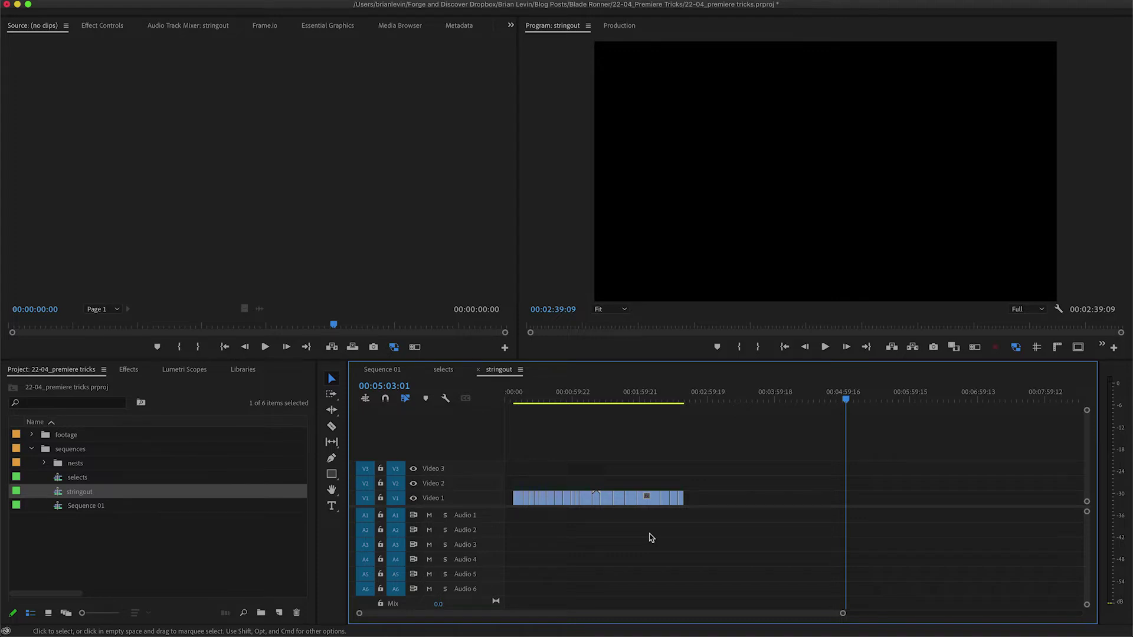
key("super+z")
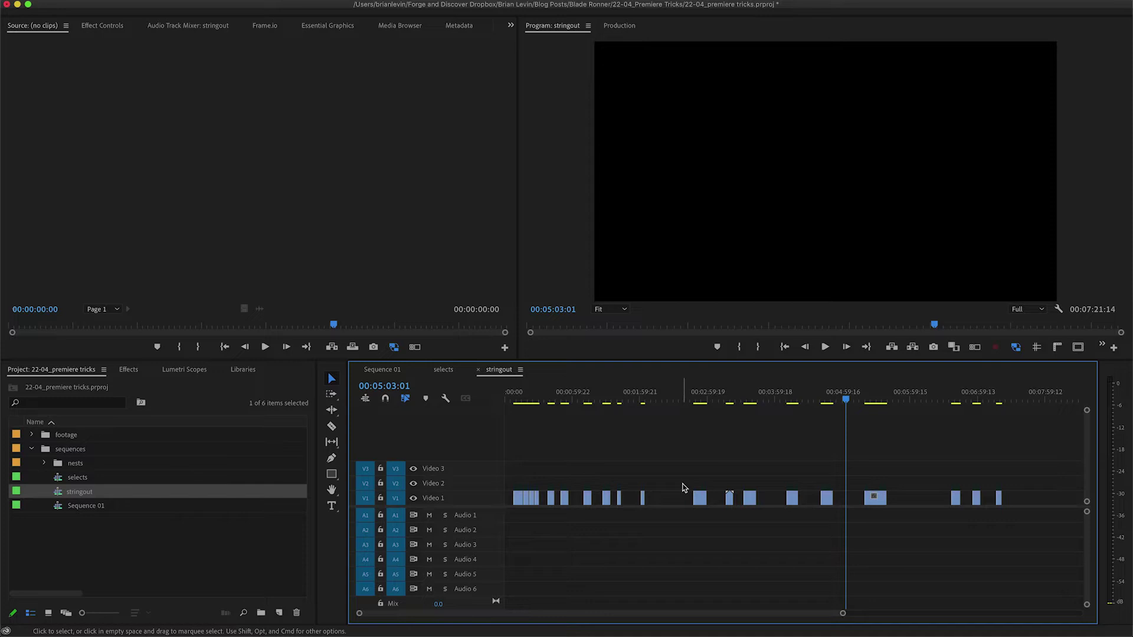
Close the gaps within the middle group of six clips and within the last three clips on Video 1.
left_click_drag(685, 477, 892, 508)
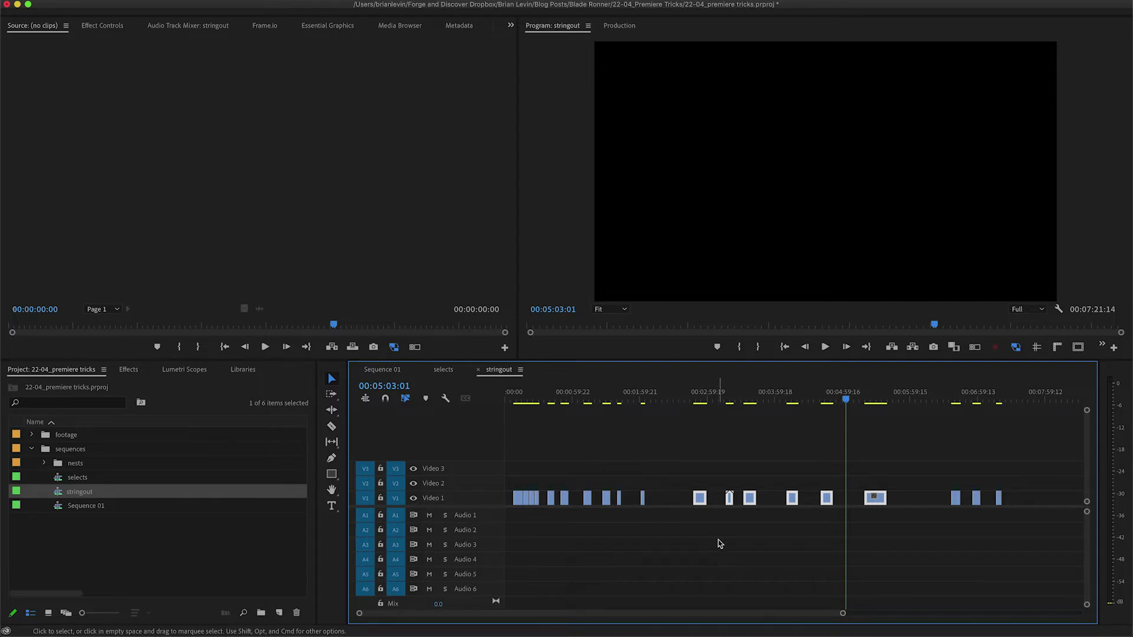
key("shift")
key("alt+shift+c")
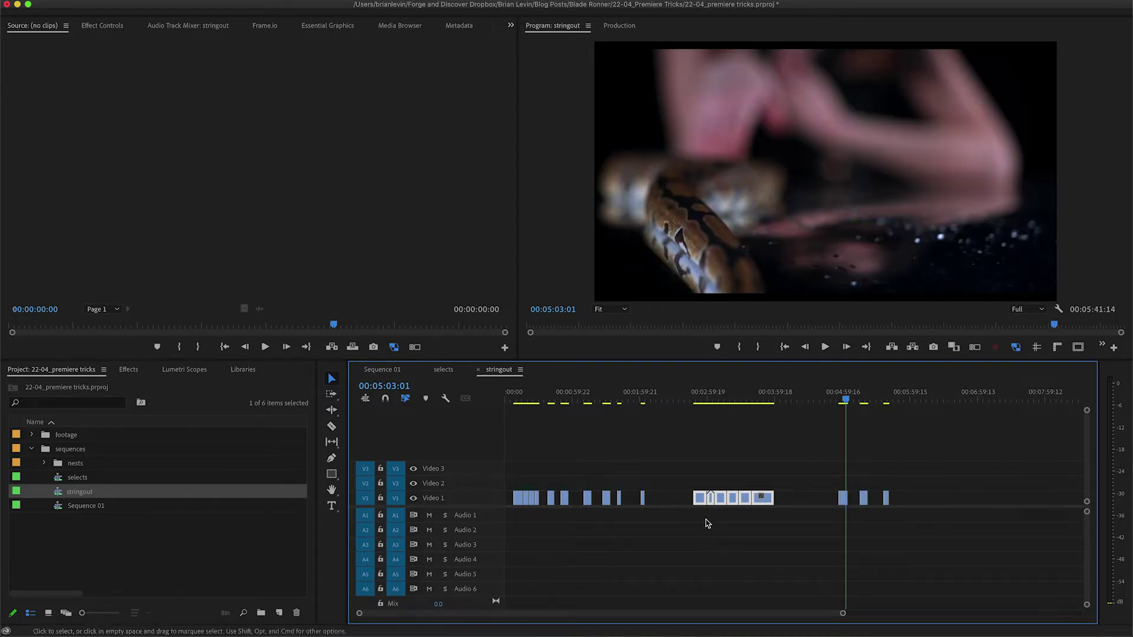
left_click_drag(813, 485, 888, 519)
key("alt+shift+c")
Close the gaps within the next four clips and the first six clips, and shorten the wide gaps between the later groups.
left_click(637, 531)
left_click(624, 525)
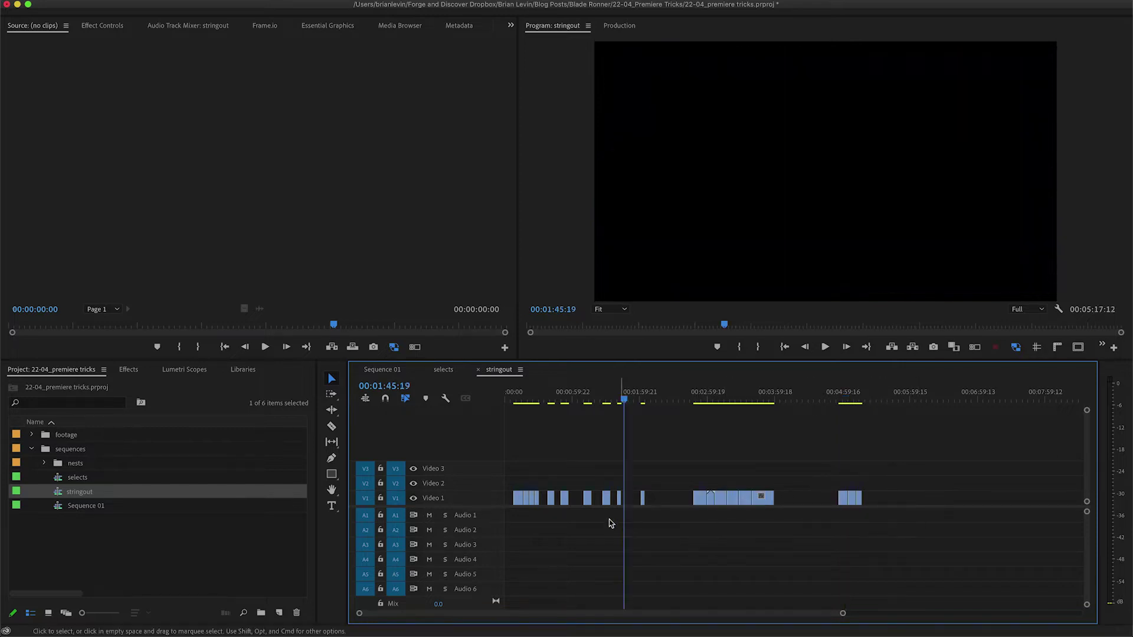
left_click_drag(576, 479, 665, 517)
key("alt+shift+c")
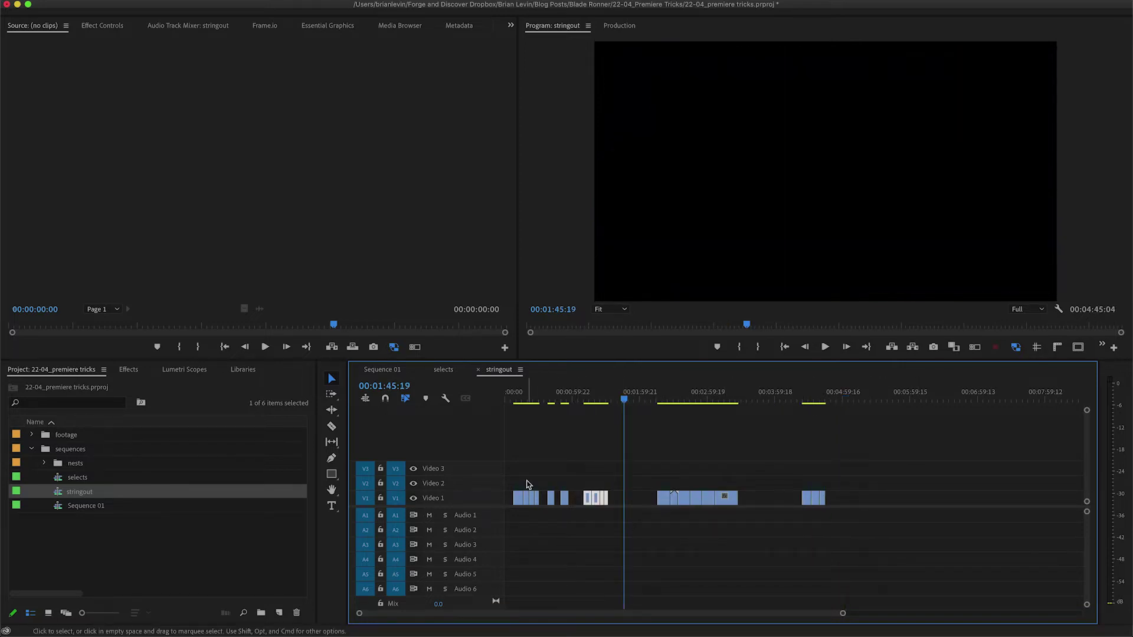
left_click_drag(519, 478, 572, 501)
key("alt+shift+c")
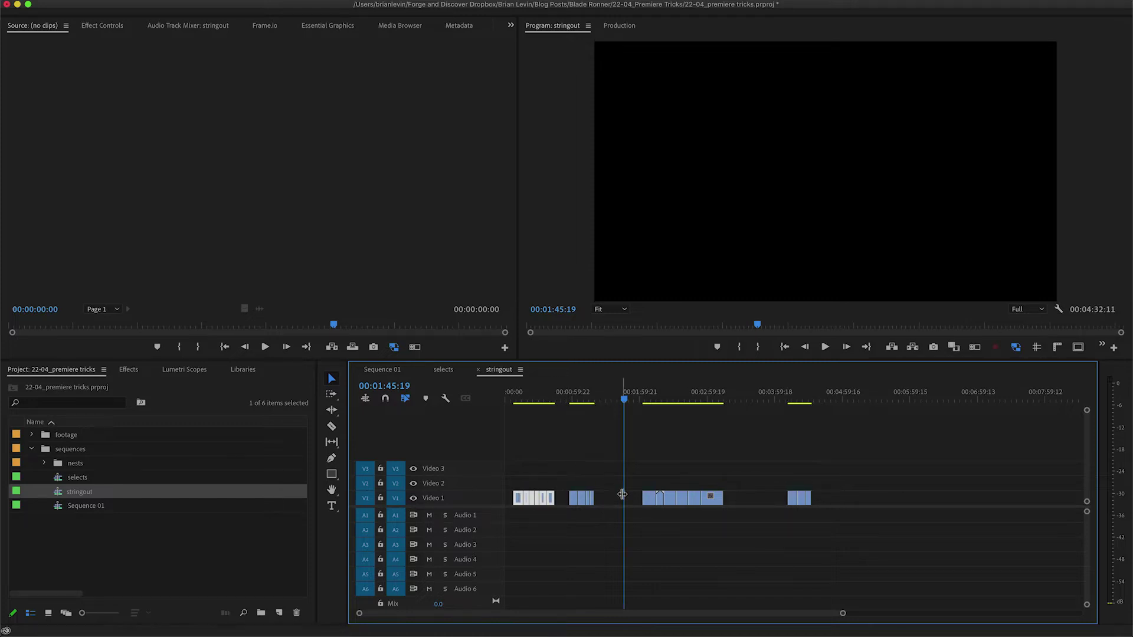
left_click(685, 471)
key("alt+shift+c")
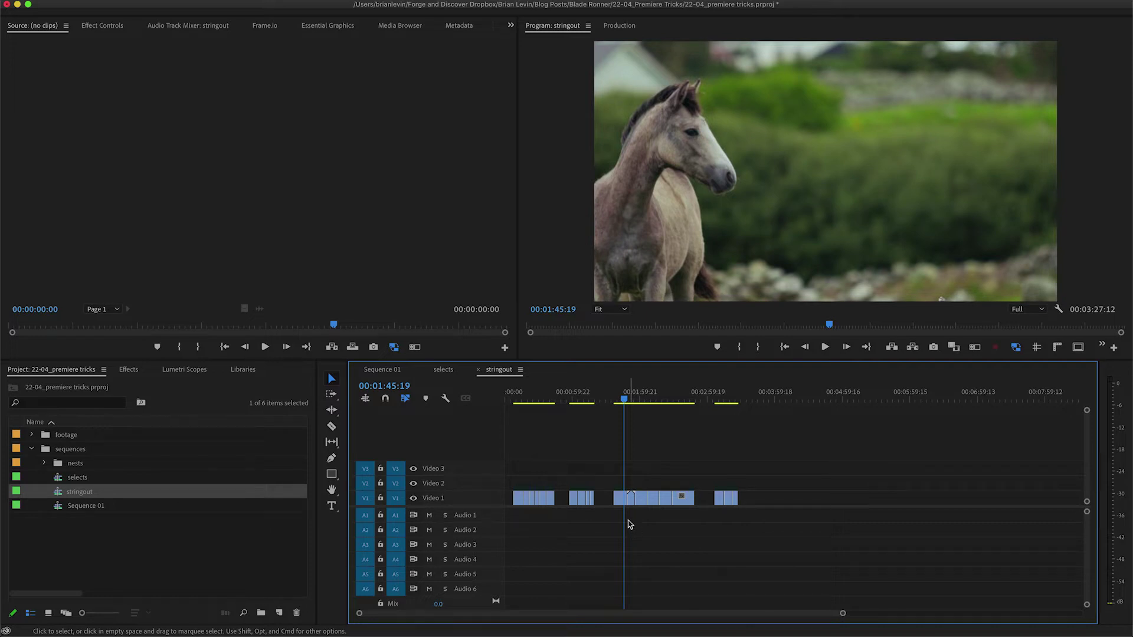
Reveal the source file of the horse clip under the playhead in the project.
right_click(623, 501)
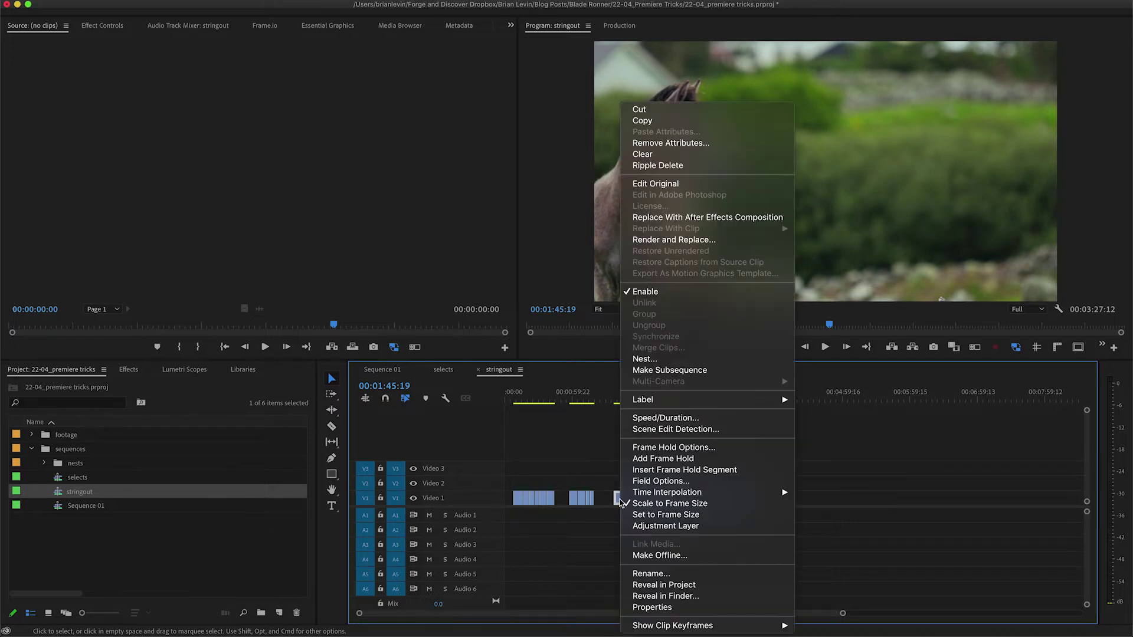
left_click(668, 585)
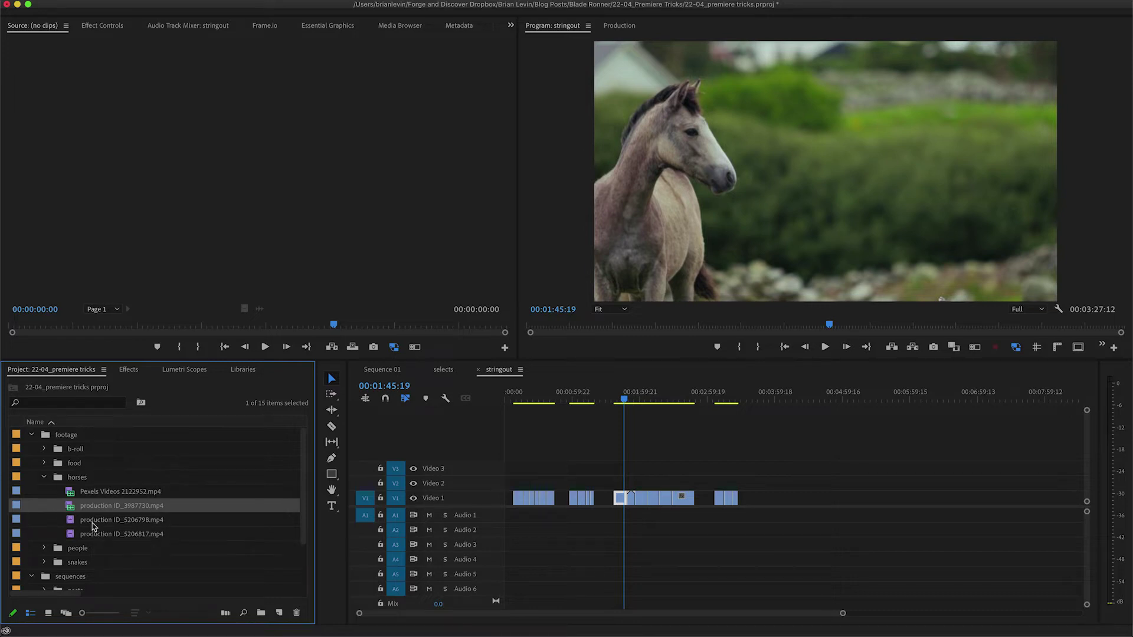
Open Sequence 01 and match the frame of the tomato clip at 00:00:13:20 in the source monitor.
left_click(373, 370)
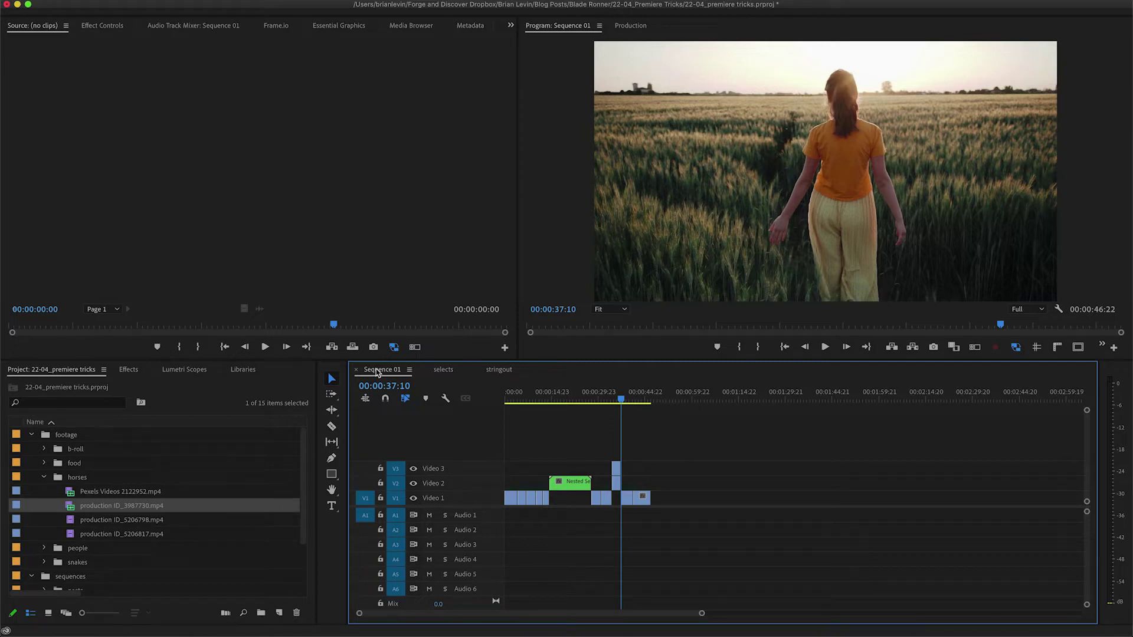
key("equal")
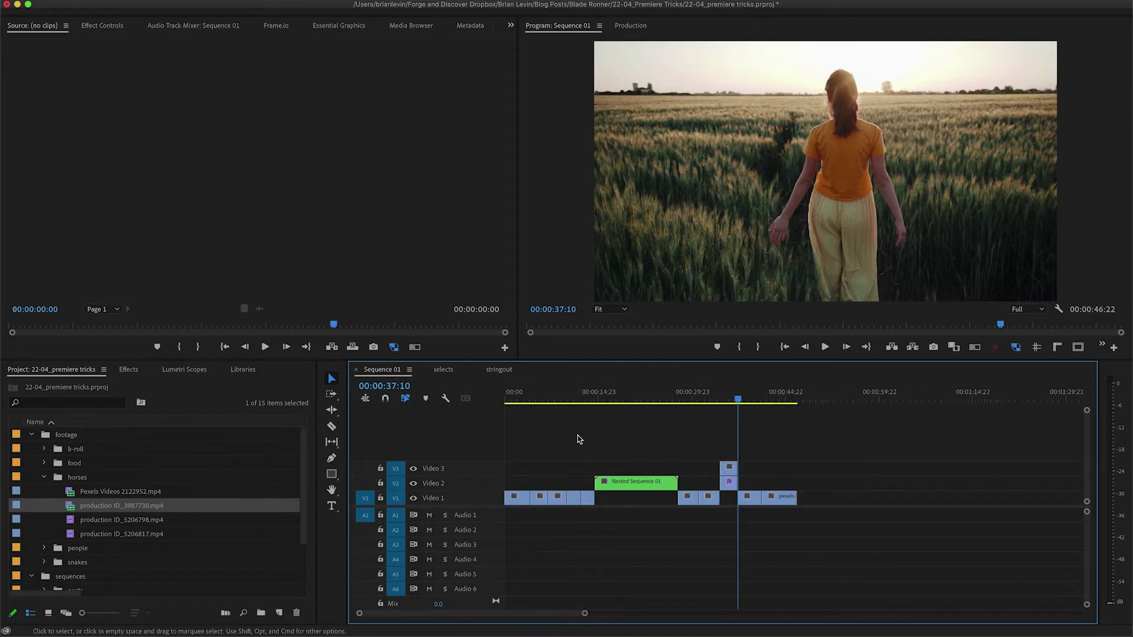
key("equal")
key("equal")
left_click(678, 477)
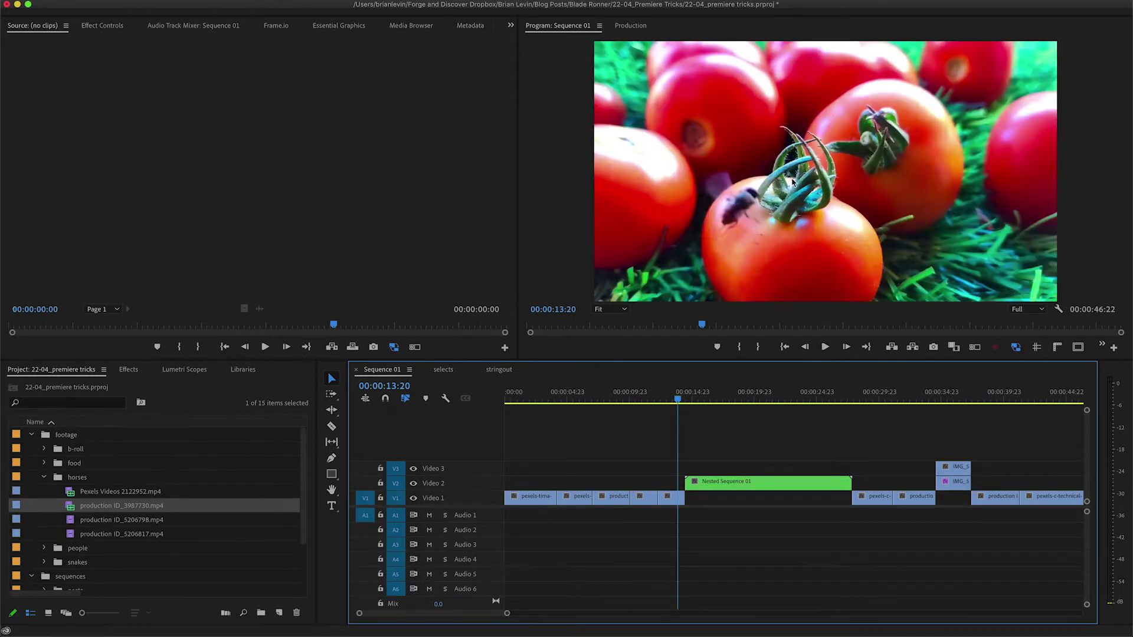
left_click(670, 502)
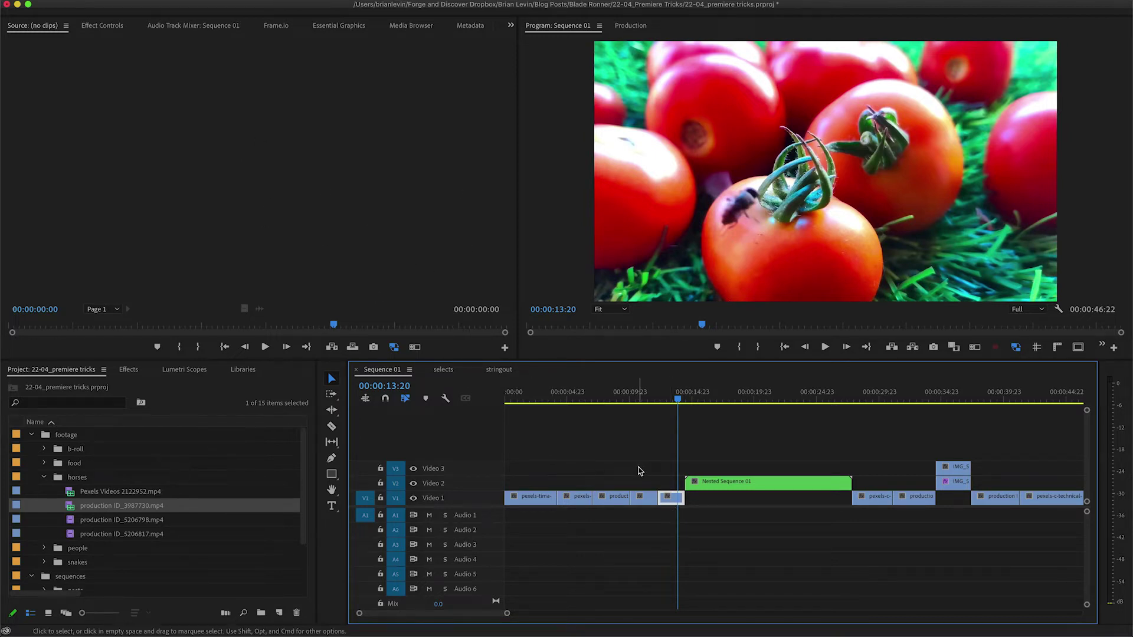
key("f")
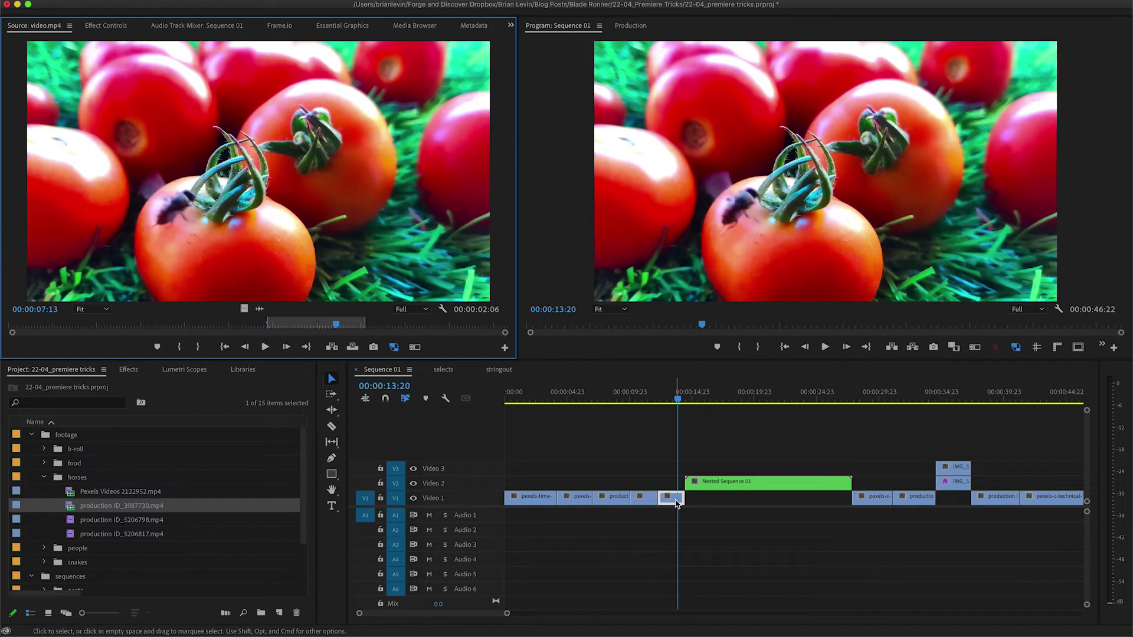
Set the source in point to the start of video.mp4 and replace the selected tomato clip in the timeline with that range.
left_click(36, 324)
mouse_move(37, 324)
left_mouse_down()
mouse_move(50, 325)
mouse_move(17, 328)
left_mouse_up()
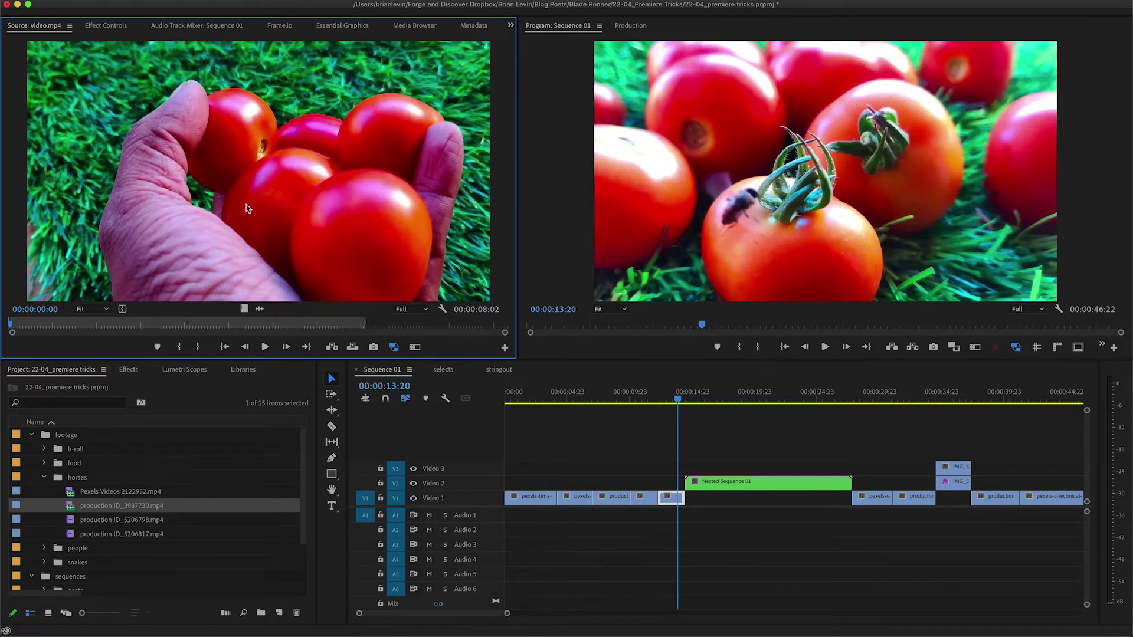
left_click_drag(246, 207, 675, 501)
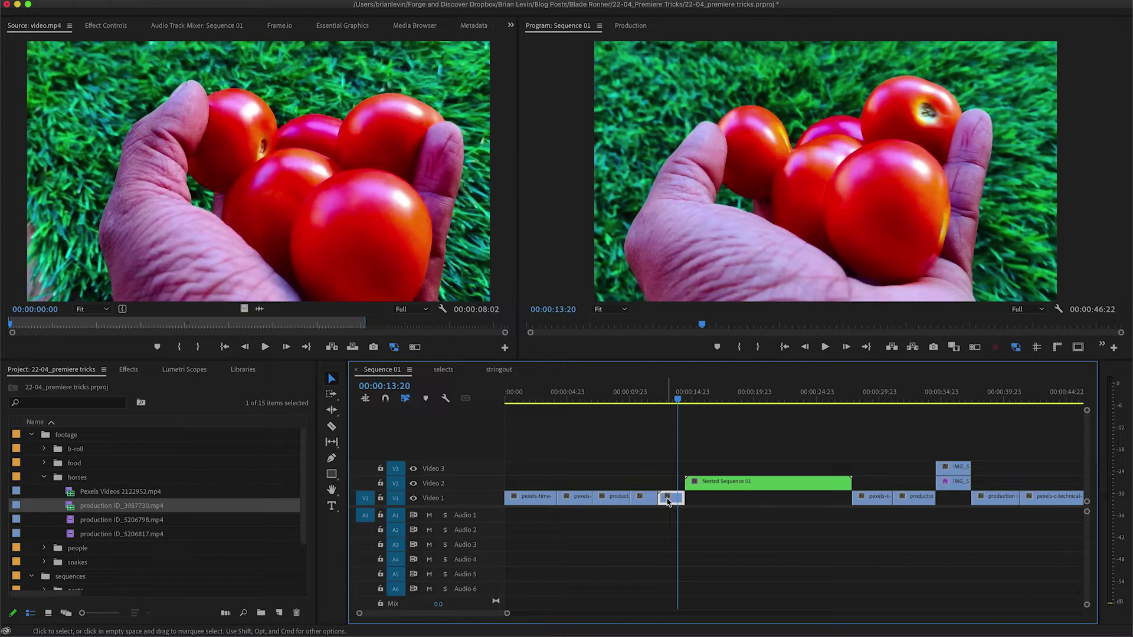
Reveal the tomato clip loaded in the source monitor in the project.
left_click(379, 260)
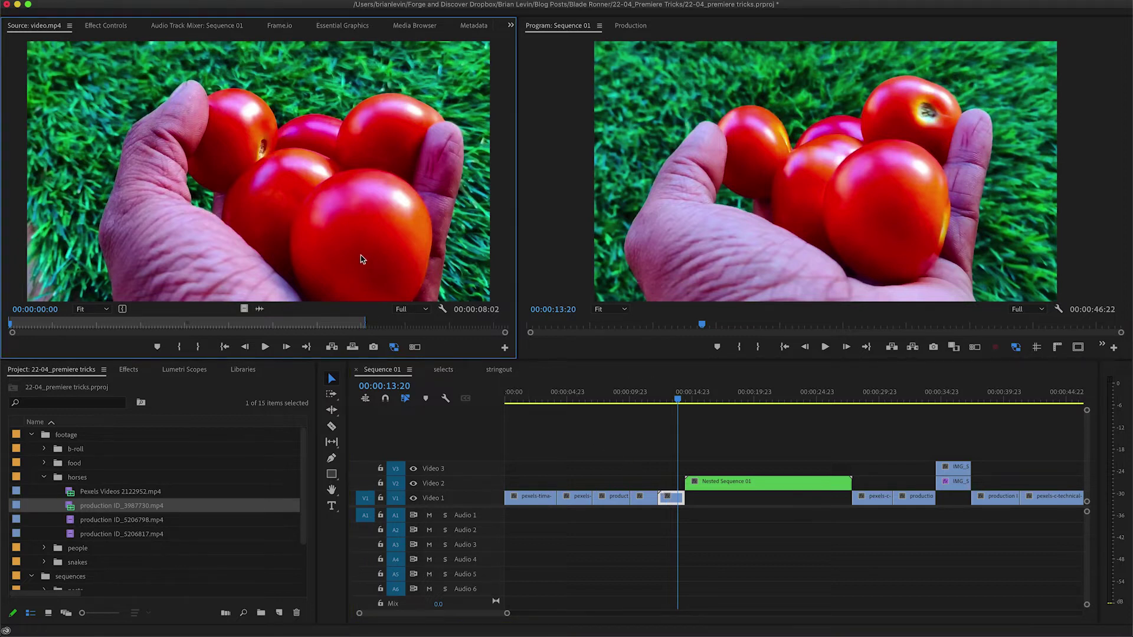
right_click(329, 134)
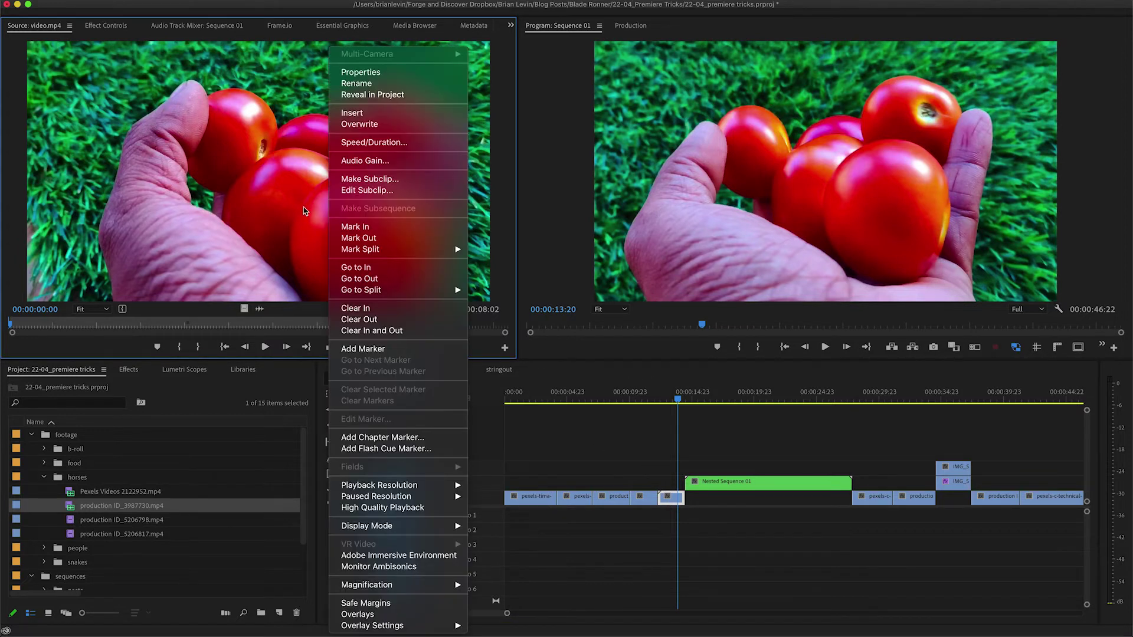
left_click(386, 96)
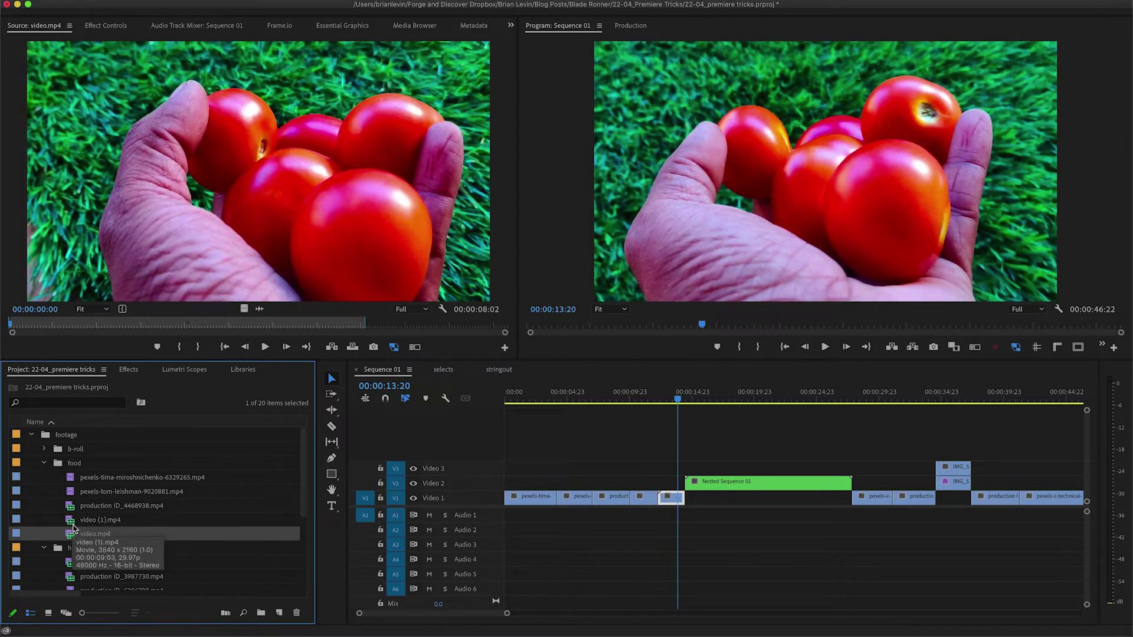
Load video (1).mp4, set its in point at 00:00:05:05, and replace the selected tomato clip on Video 1 with that range.
double_click(72, 521)
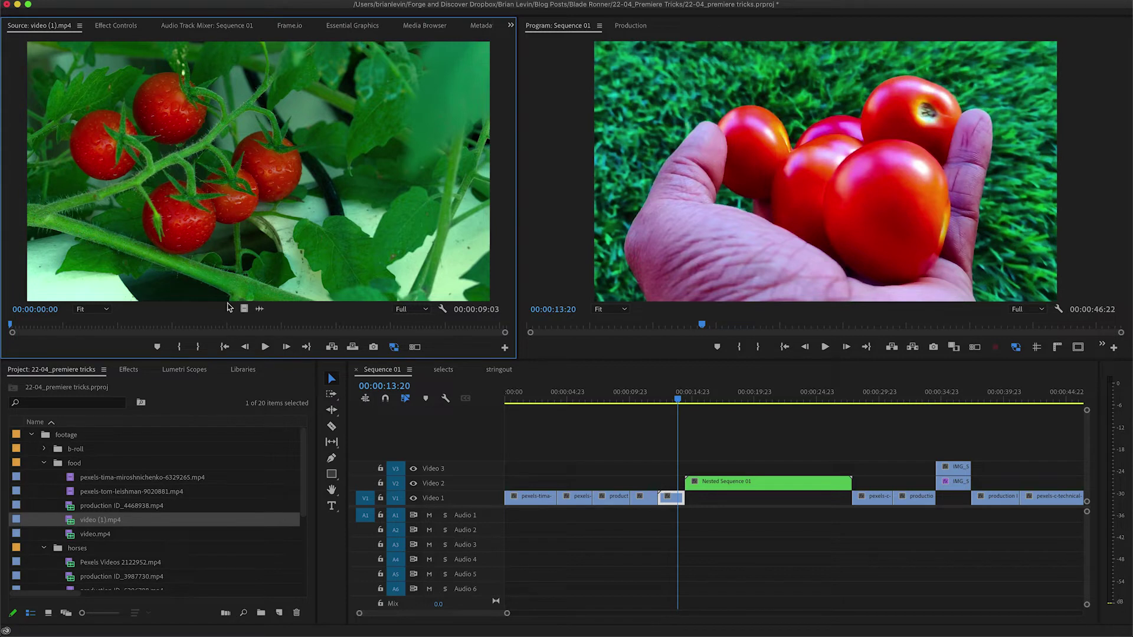
left_click(263, 326)
left_click_drag(260, 329, 291, 325)
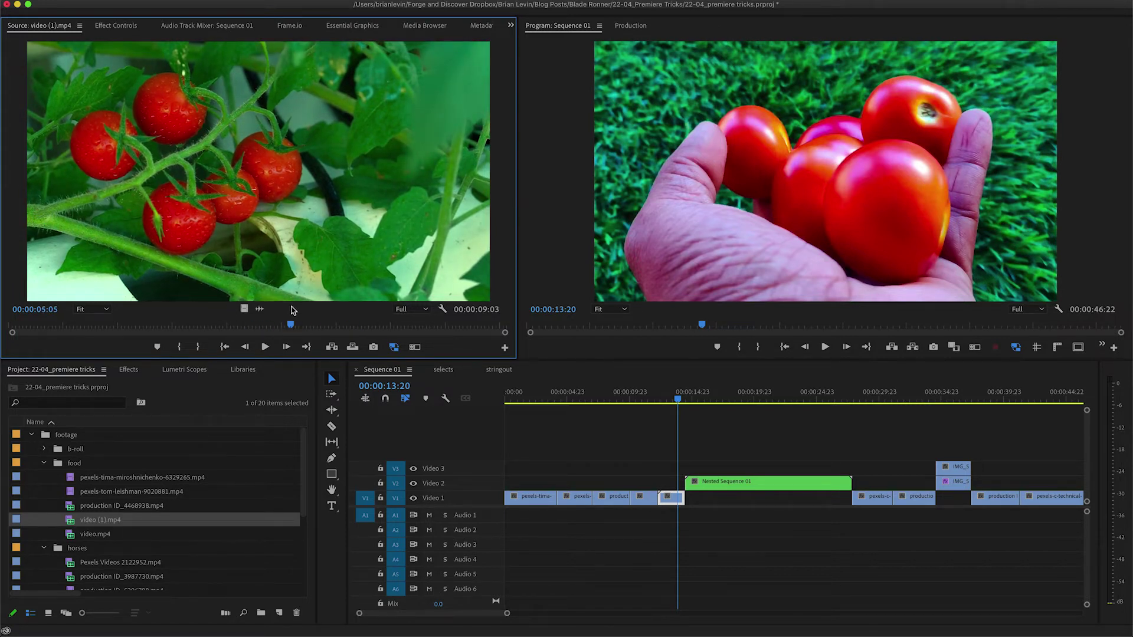
key("i")
left_click_drag(289, 196, 671, 497)
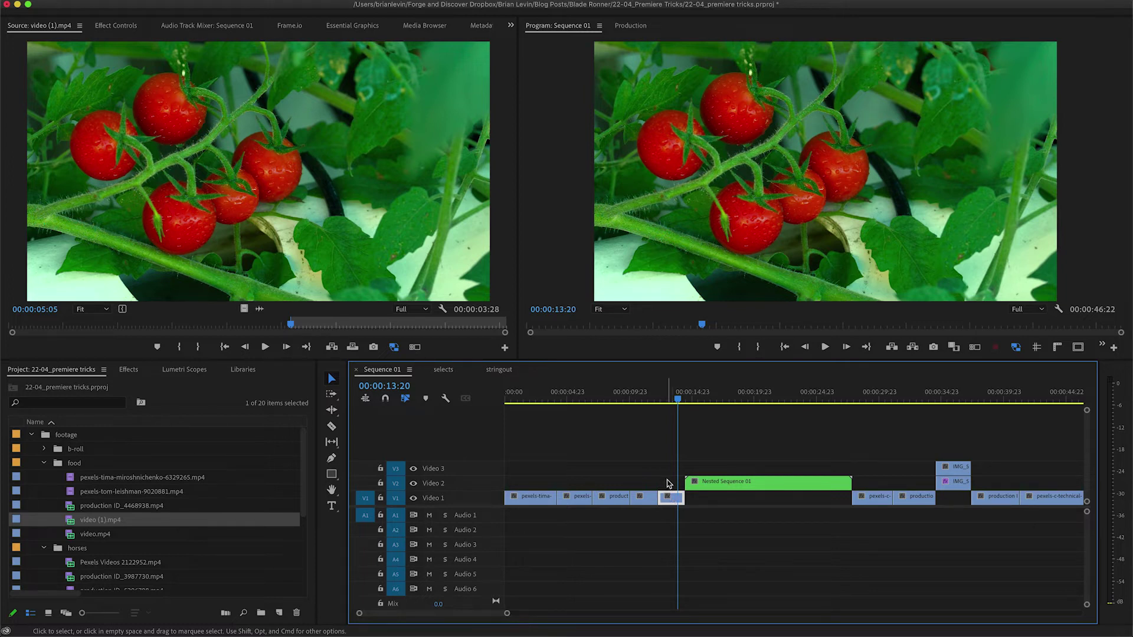
left_click(668, 482)
key("Escape")
Open Nested Sequence 01 from Video 2 at 00:00:26:13 and select all the clips inside it.
left_click_drag(677, 484, 834, 490)
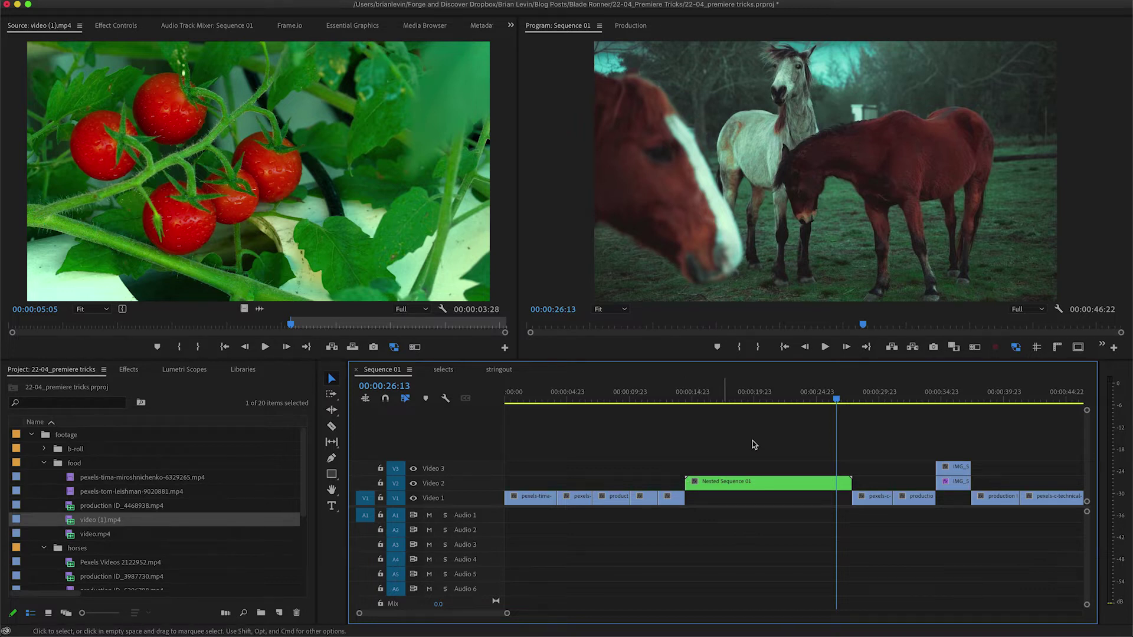
left_click(751, 486)
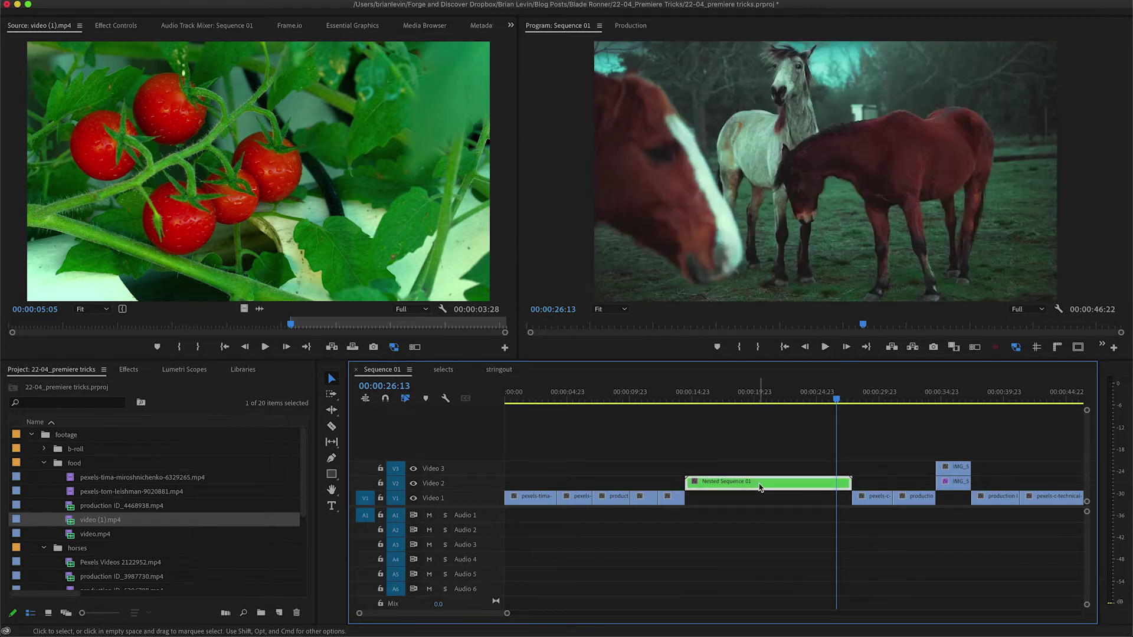
double_click(760, 487)
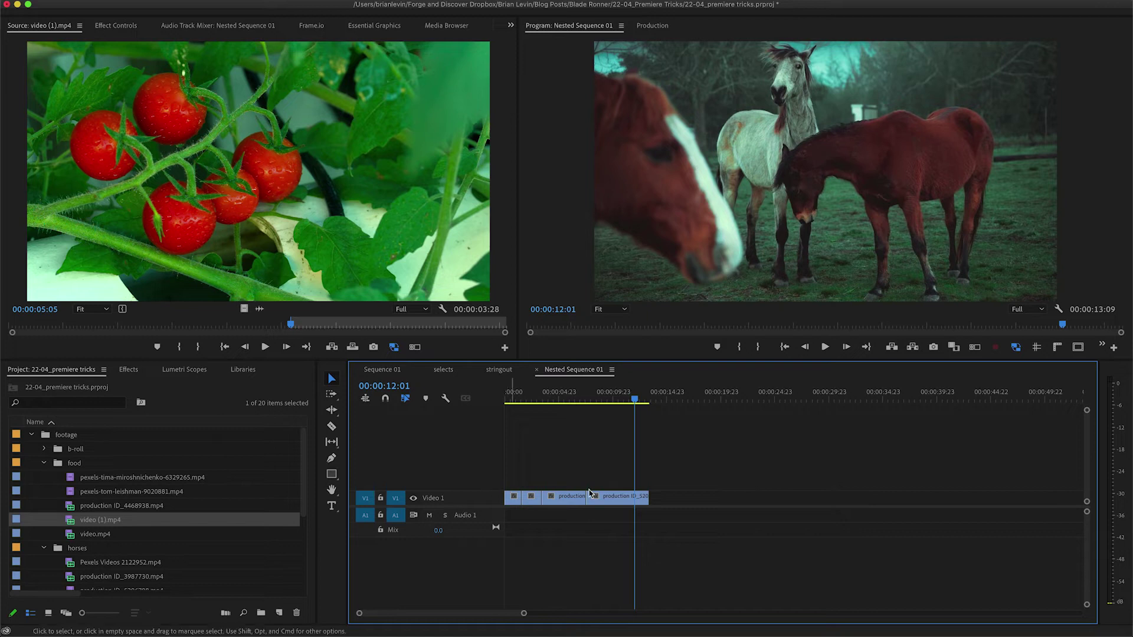
left_click_drag(671, 475, 462, 519)
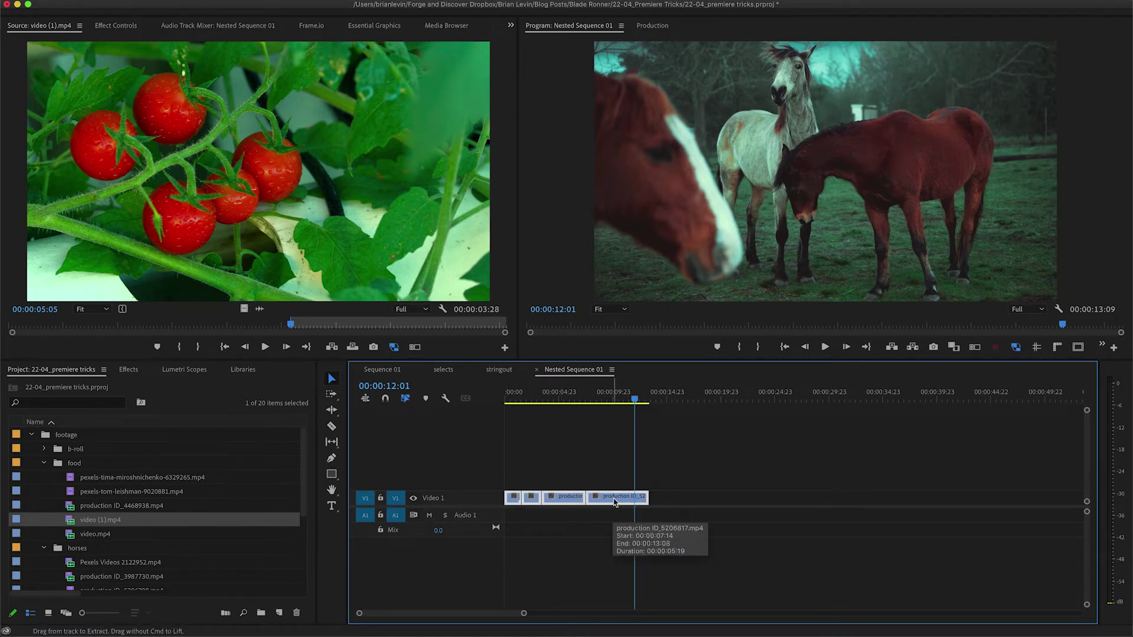
Paste the nested clips into Sequence 01 on Video 3 at 00:00:14:12, above the nested sequence, and delete them again.
left_click(394, 373)
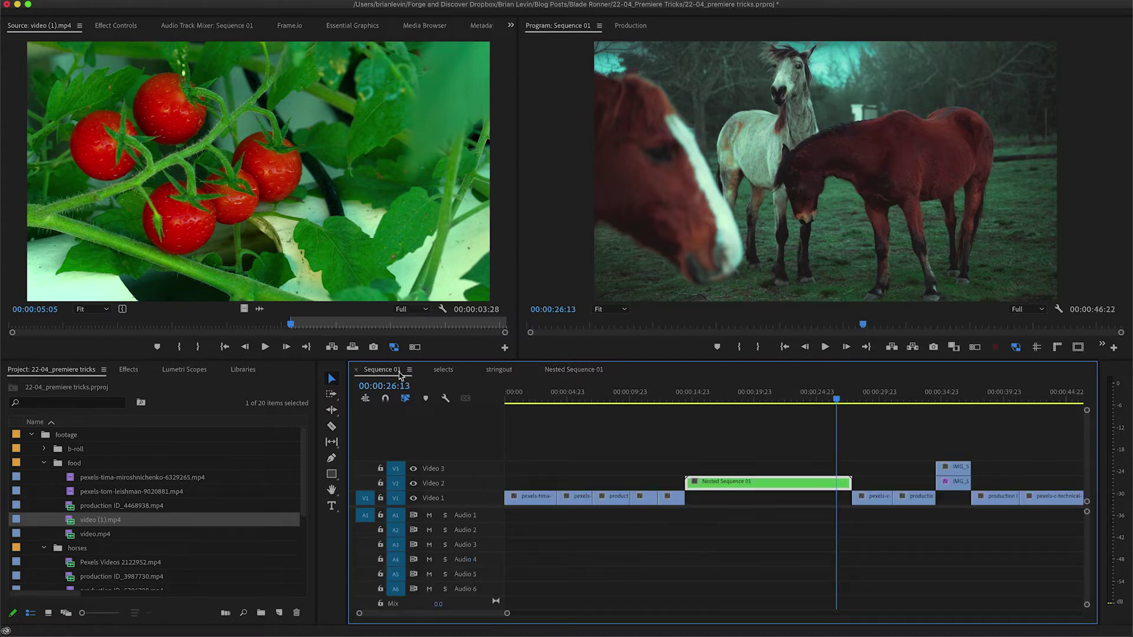
left_click(395, 498)
left_click(395, 483)
key("Up")
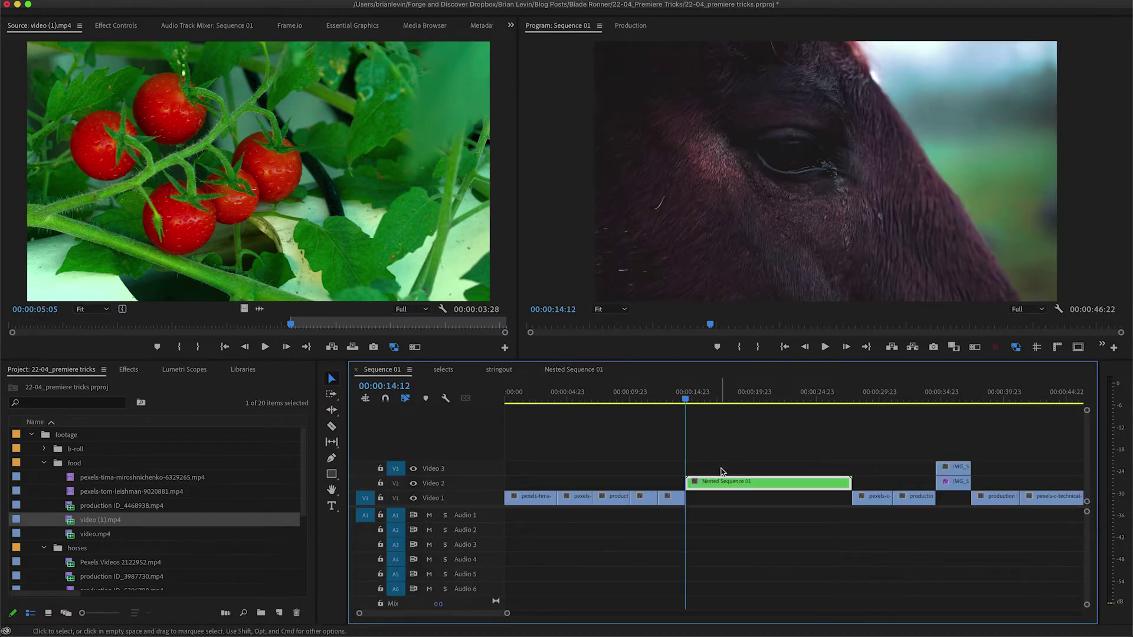
key("super+v")
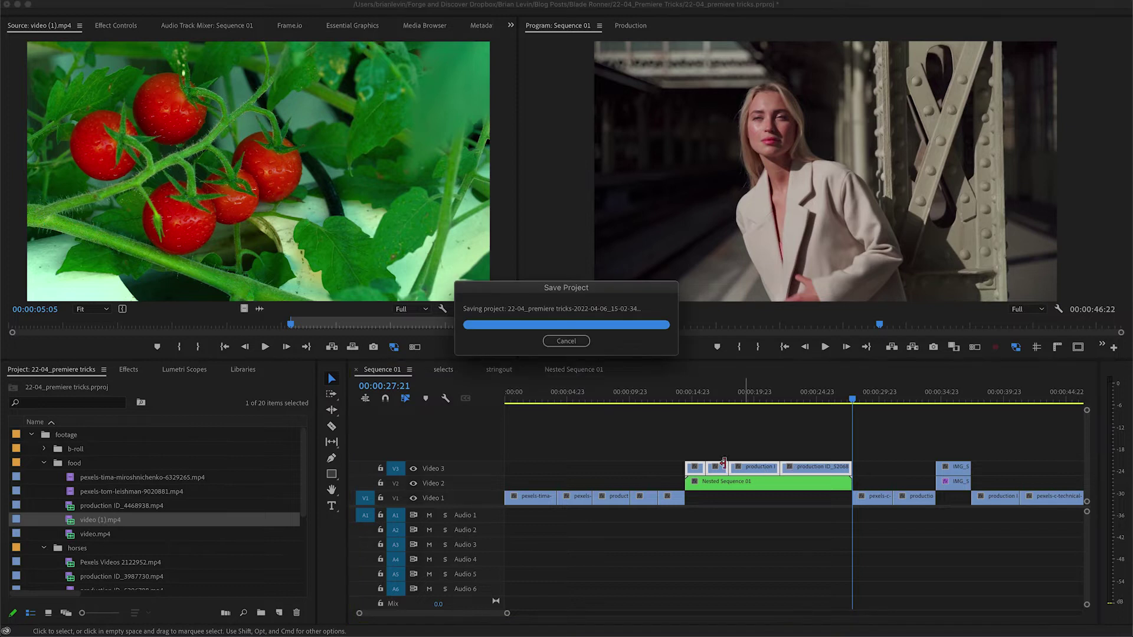
key("Delete")
left_click(755, 470)
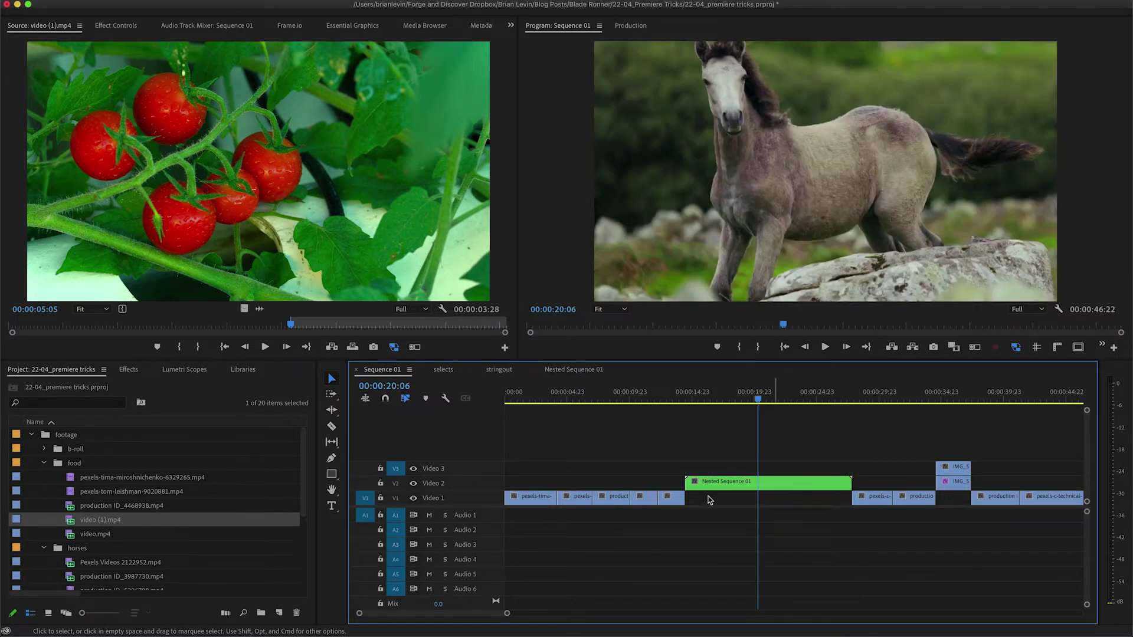
left_click(793, 483)
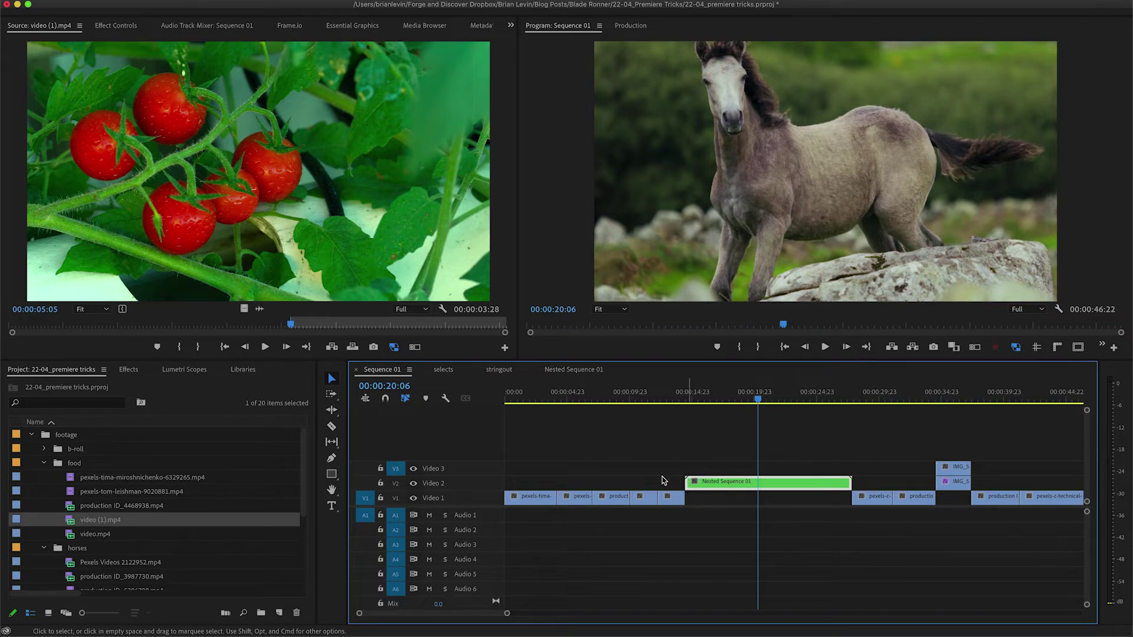
left_click_drag(674, 473, 515, 501)
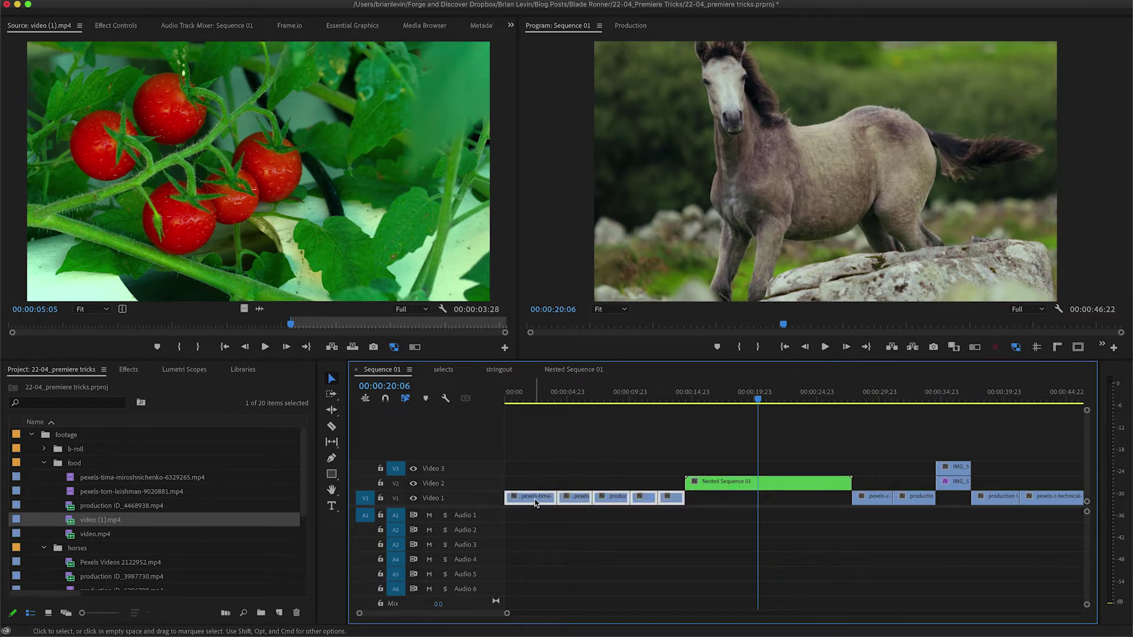
right_click(536, 501)
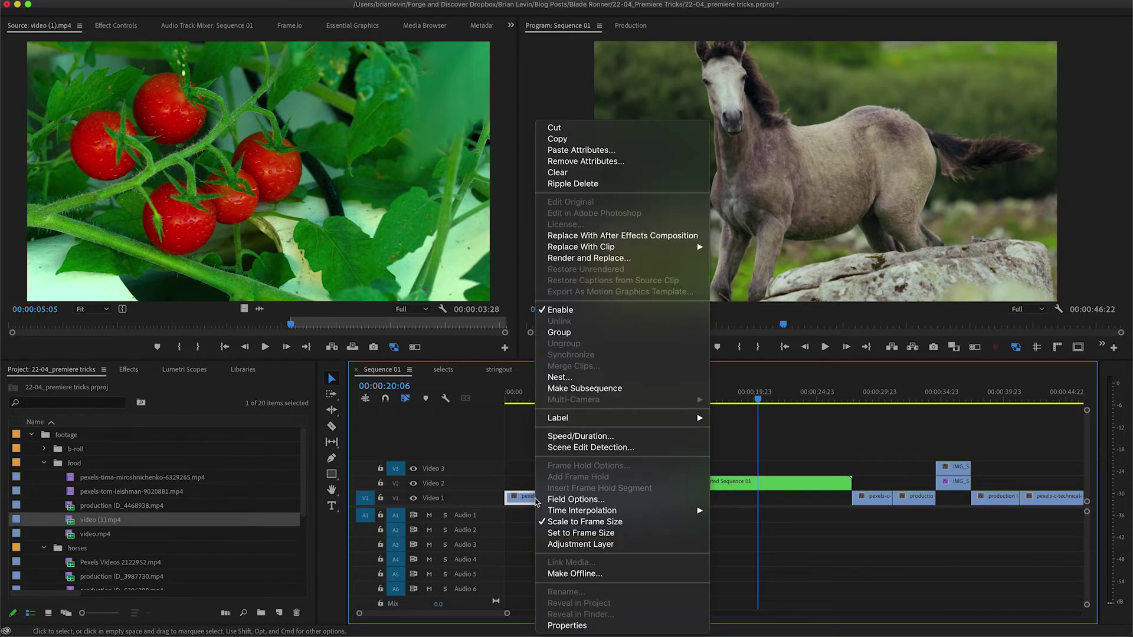
left_click(564, 378)
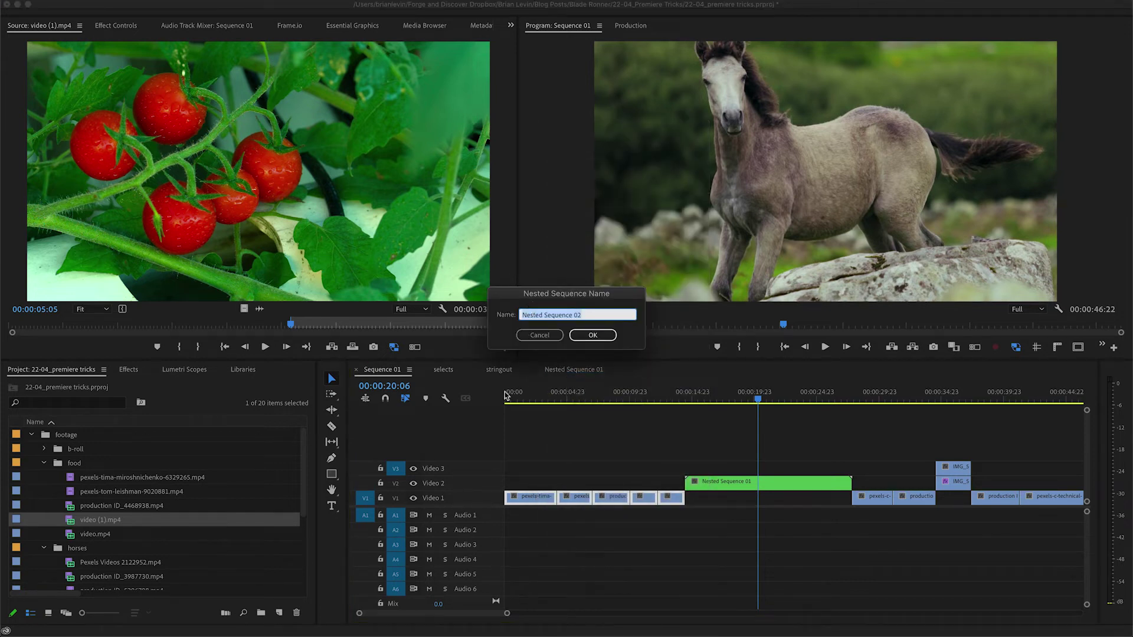
key("BackSpace")
key("Escape")
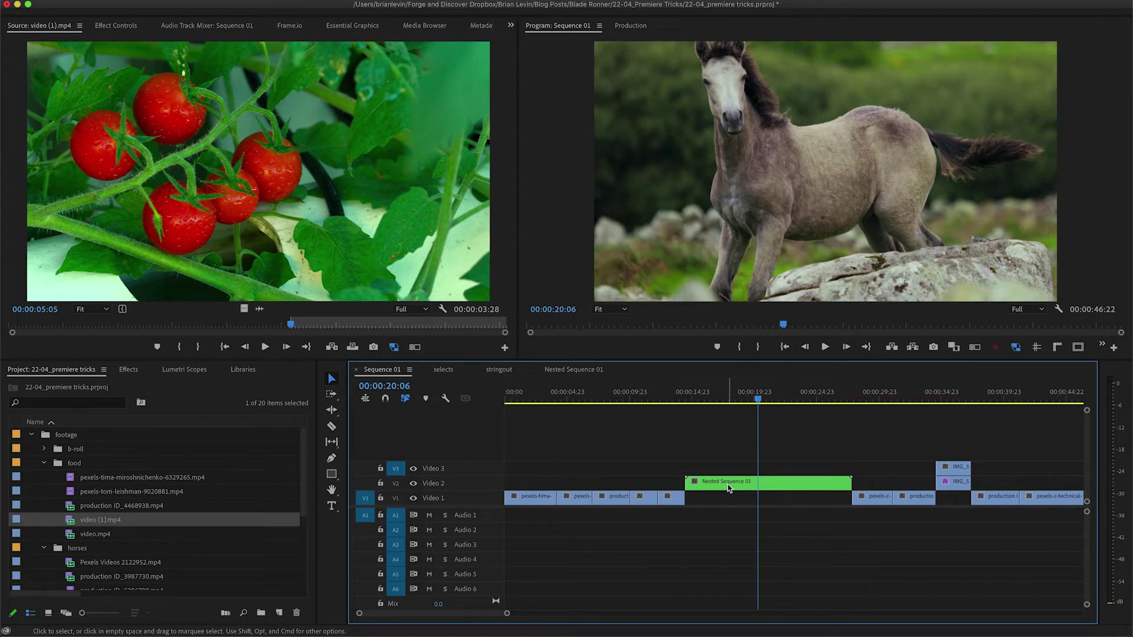
Try enabling multi-camera on the nested sequence on Video 2 and flattening it, and undo both operations.
right_click(729, 488)
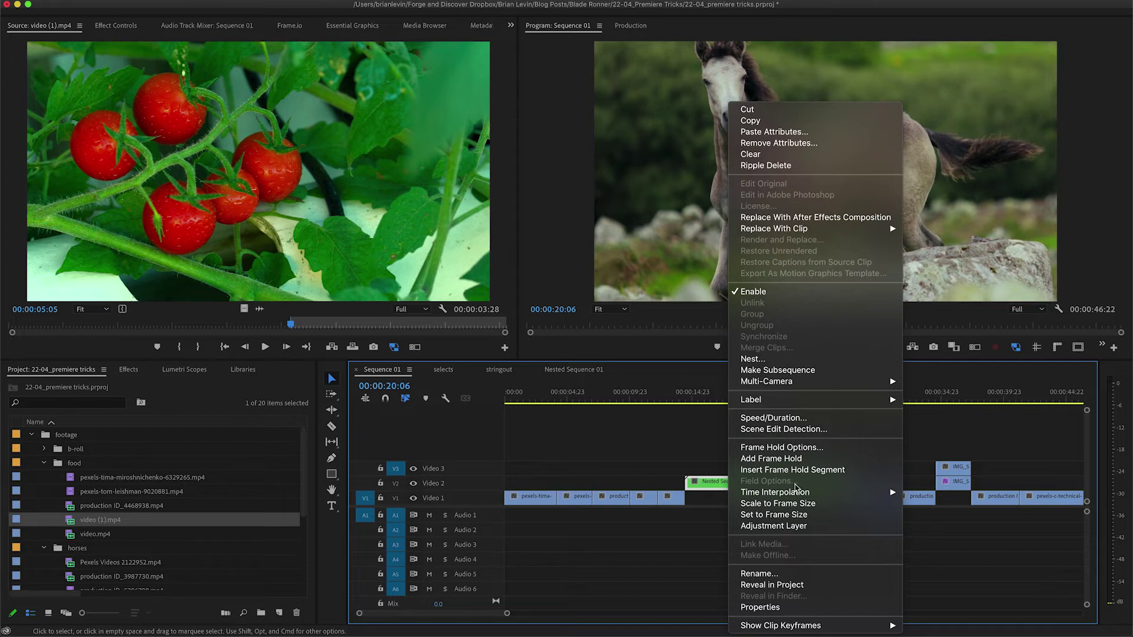
mouse_move(789, 383)
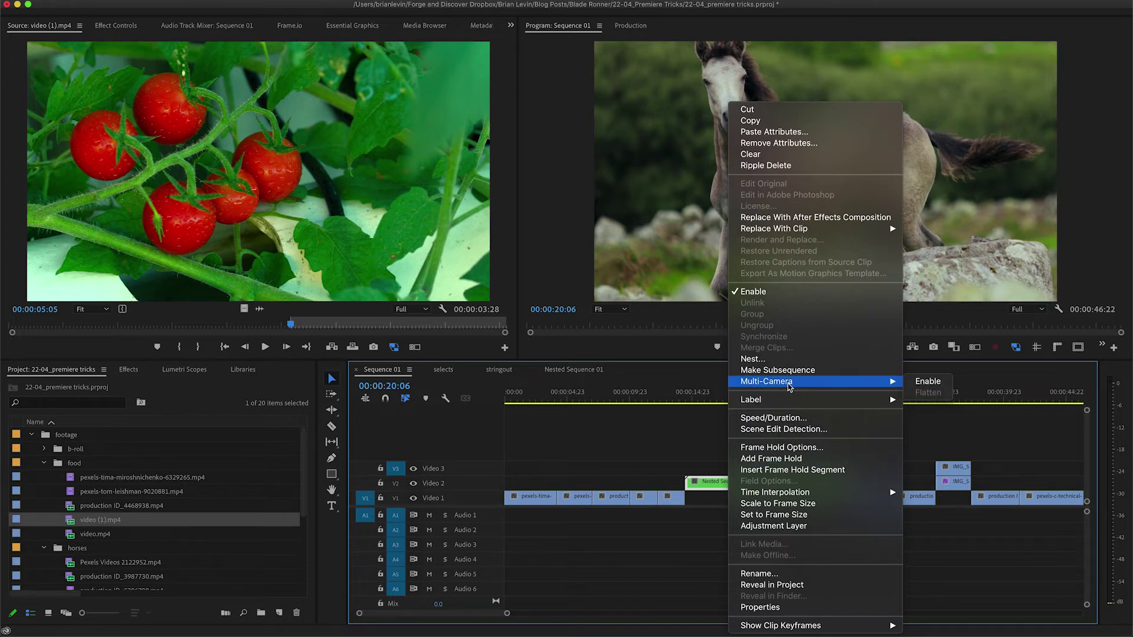
left_click(918, 384)
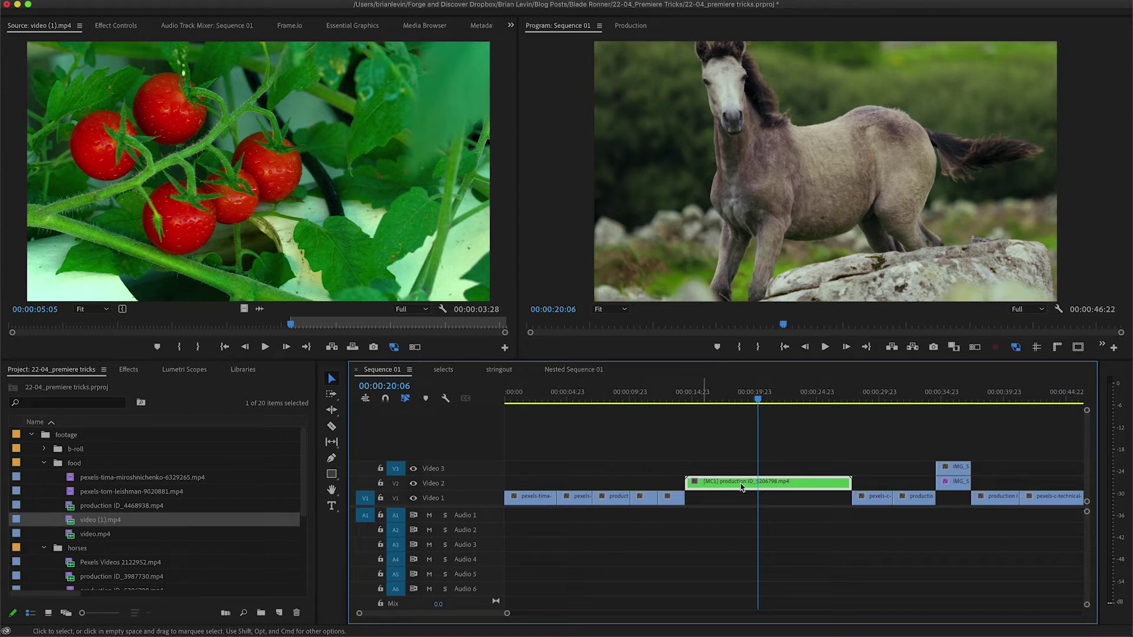
right_click(736, 487)
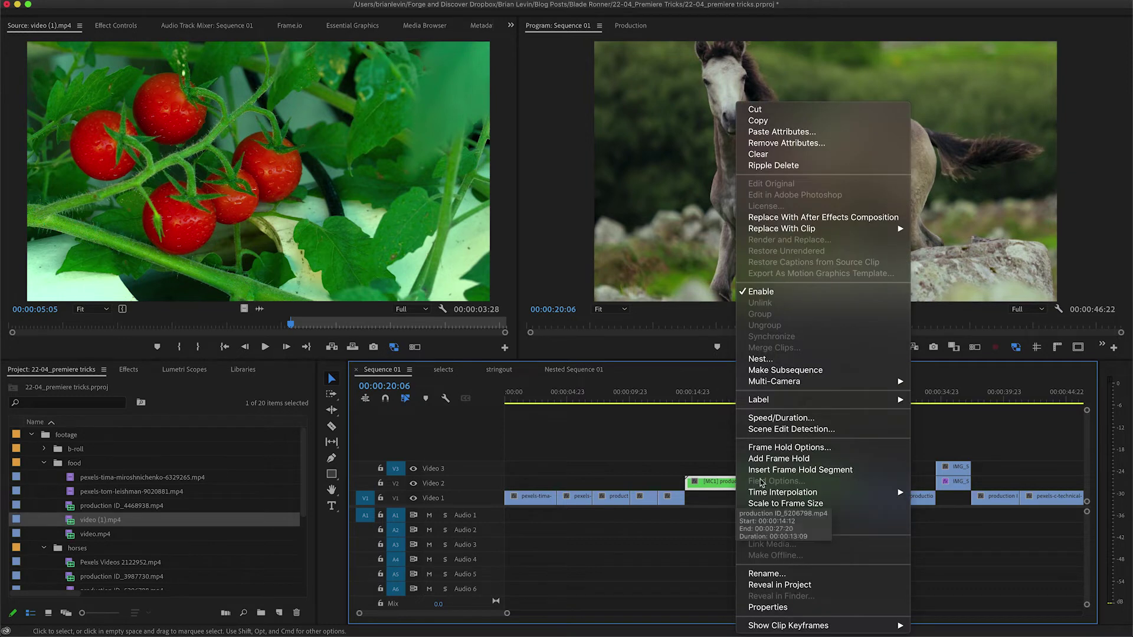
mouse_move(766, 384)
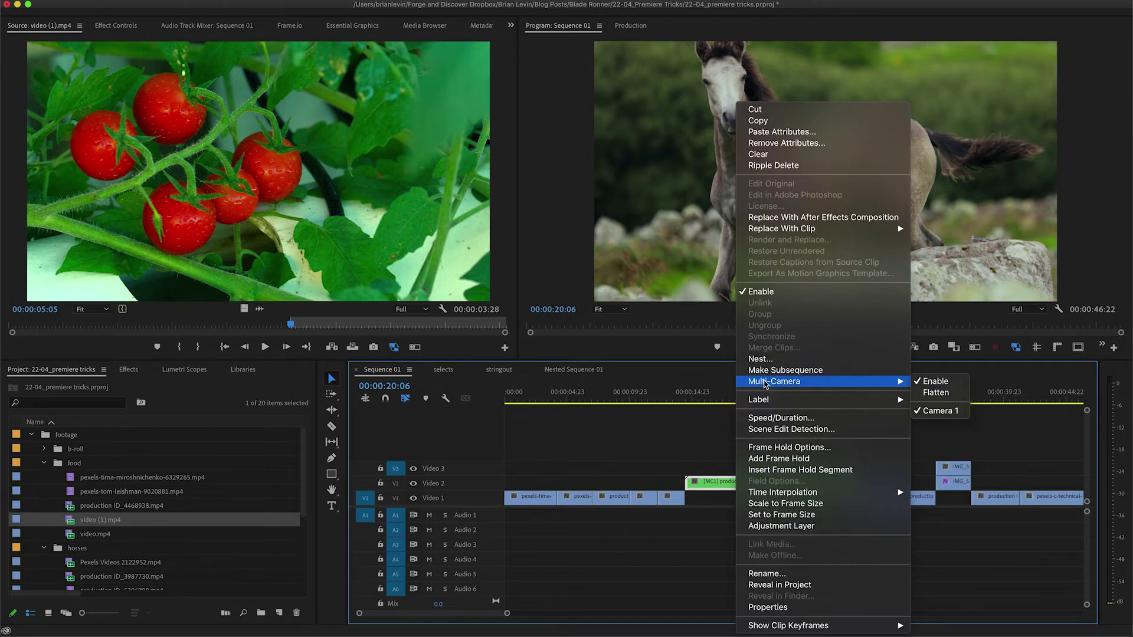
left_click(935, 393)
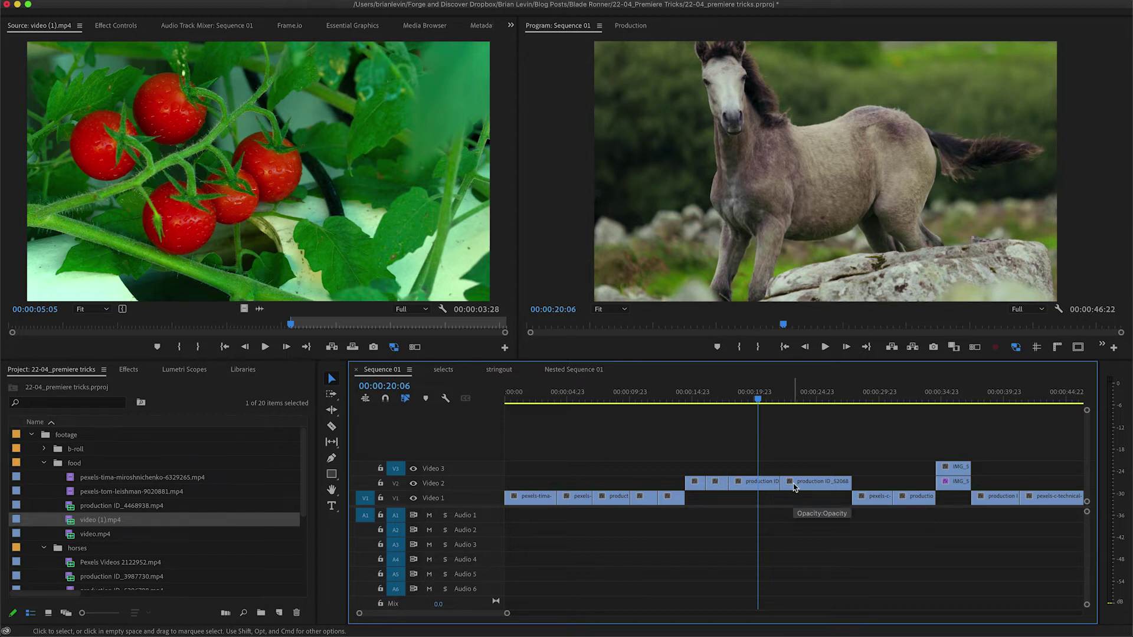
key("super+shift+z")
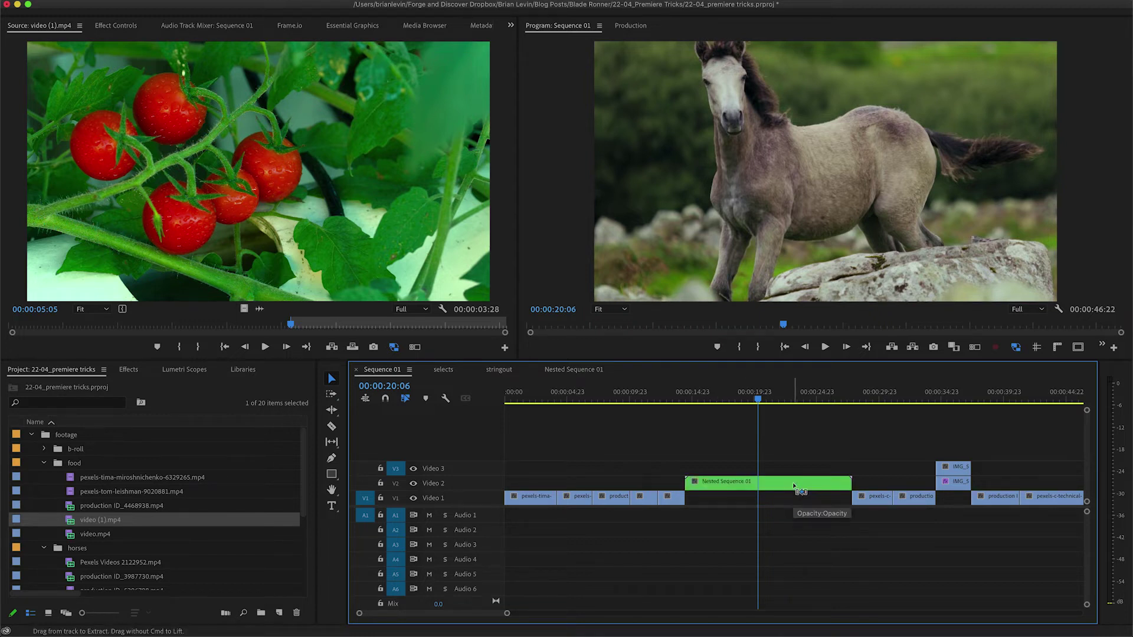
Enable multi-camera on the green nested sequence and flatten it into its individual clips on Video 2.
left_click(774, 484)
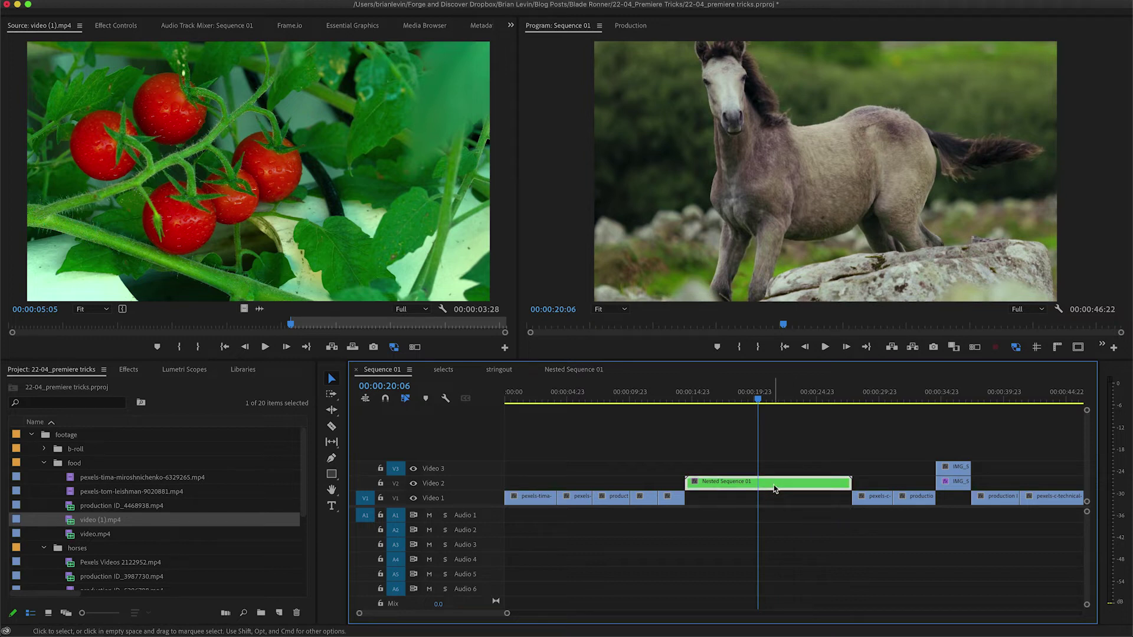
key("1")
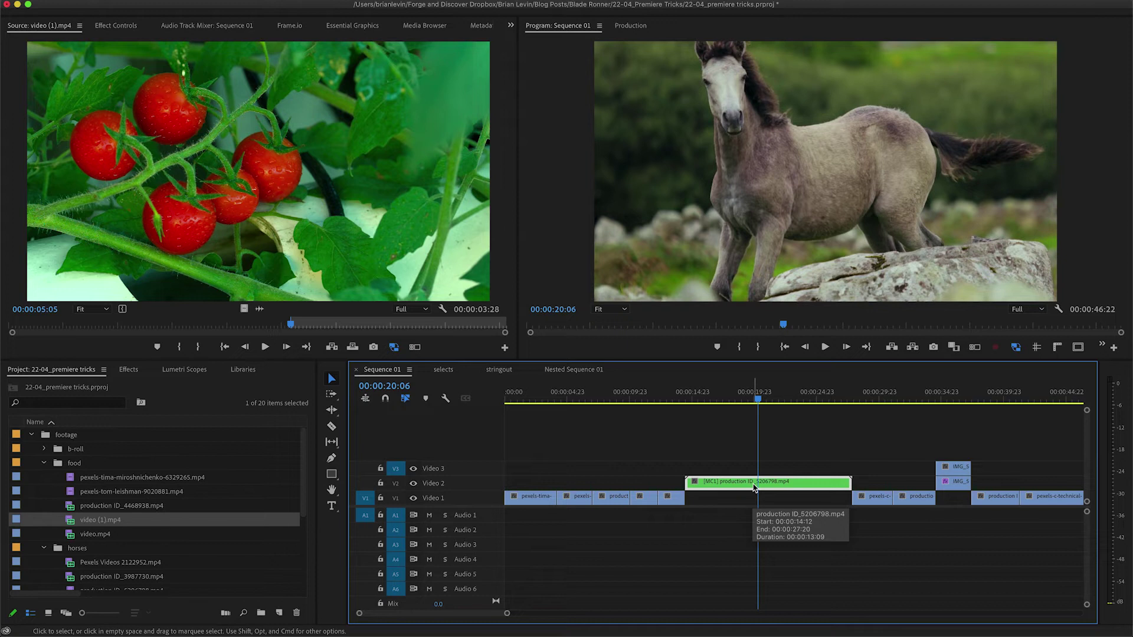
key("ctrl+f")
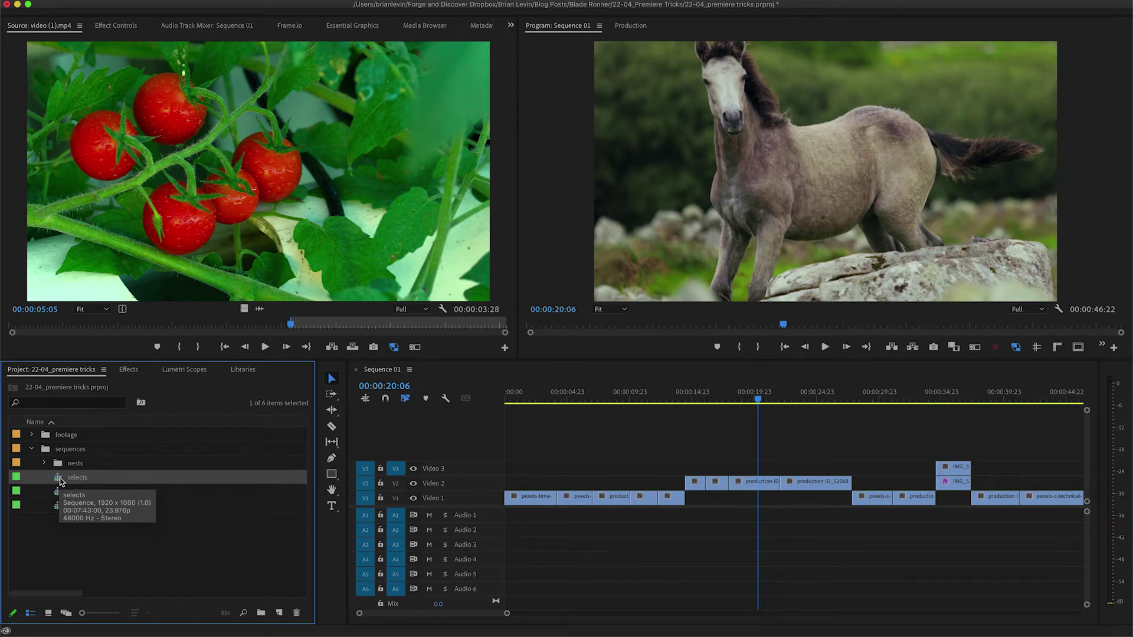
Load the selects sequence from the sequences bin into the source monitor.
left_click(630, 552)
scroll(630, 553, "down", 1)
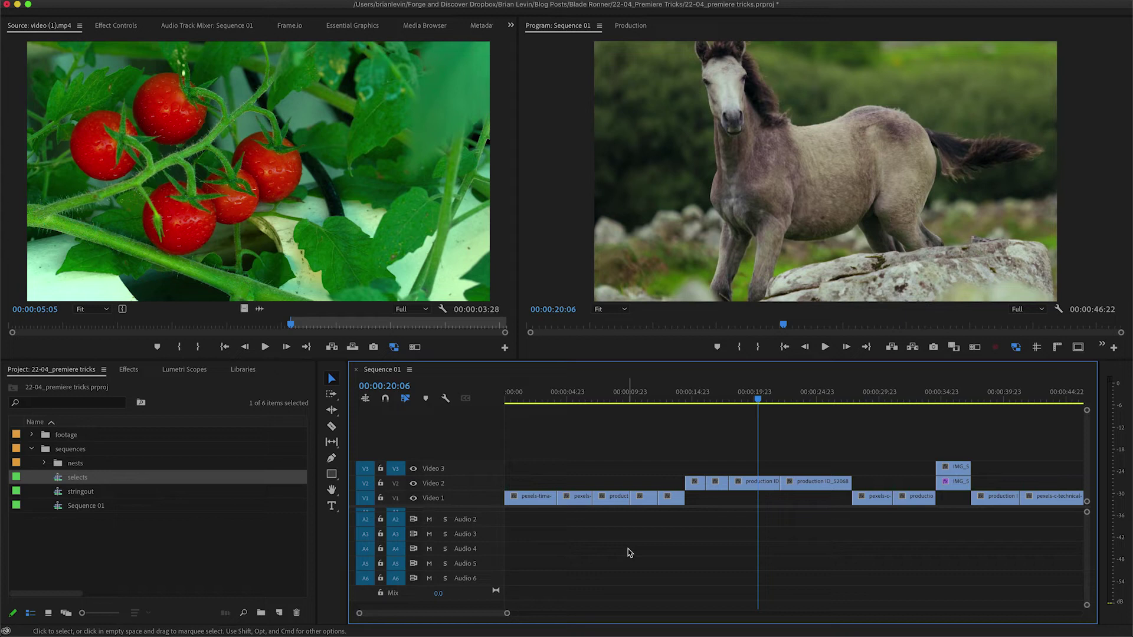
left_click(59, 480)
left_click_drag(60, 480, 177, 259)
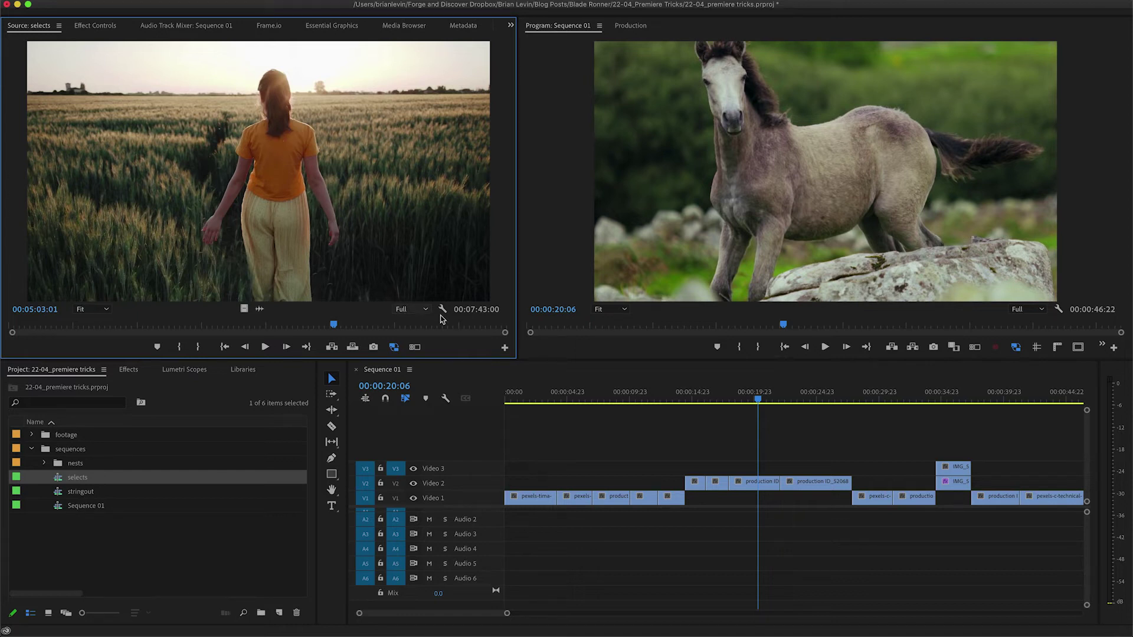
Open the selects sequence from the source monitor in the timeline, and switch back to Sequence 01.
left_click(441, 309)
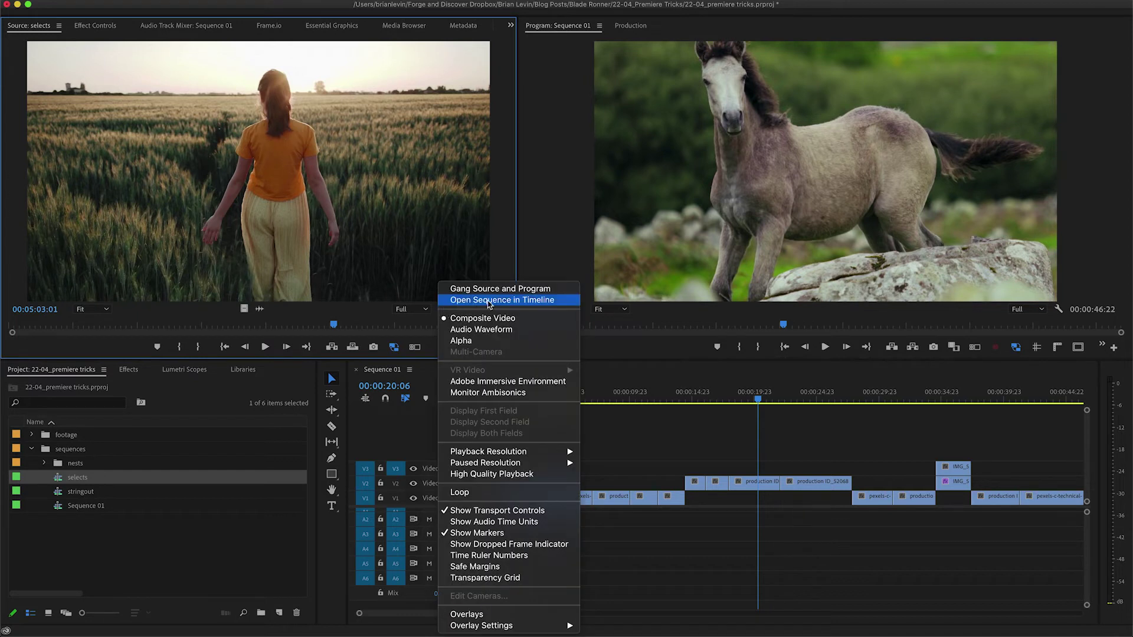
left_click(494, 300)
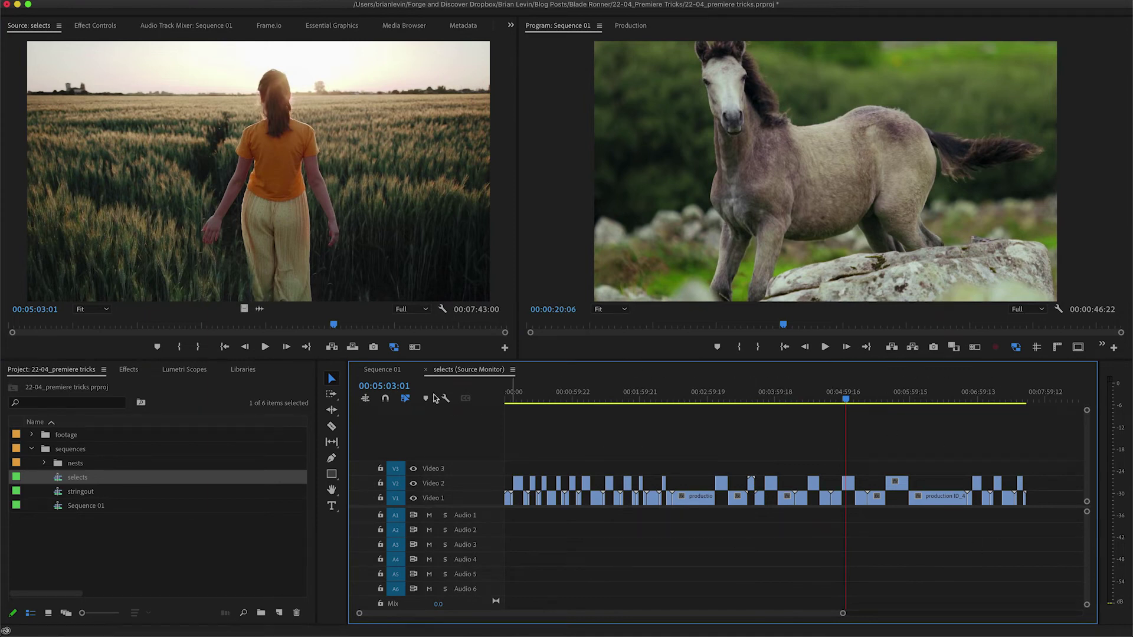
left_click(387, 370)
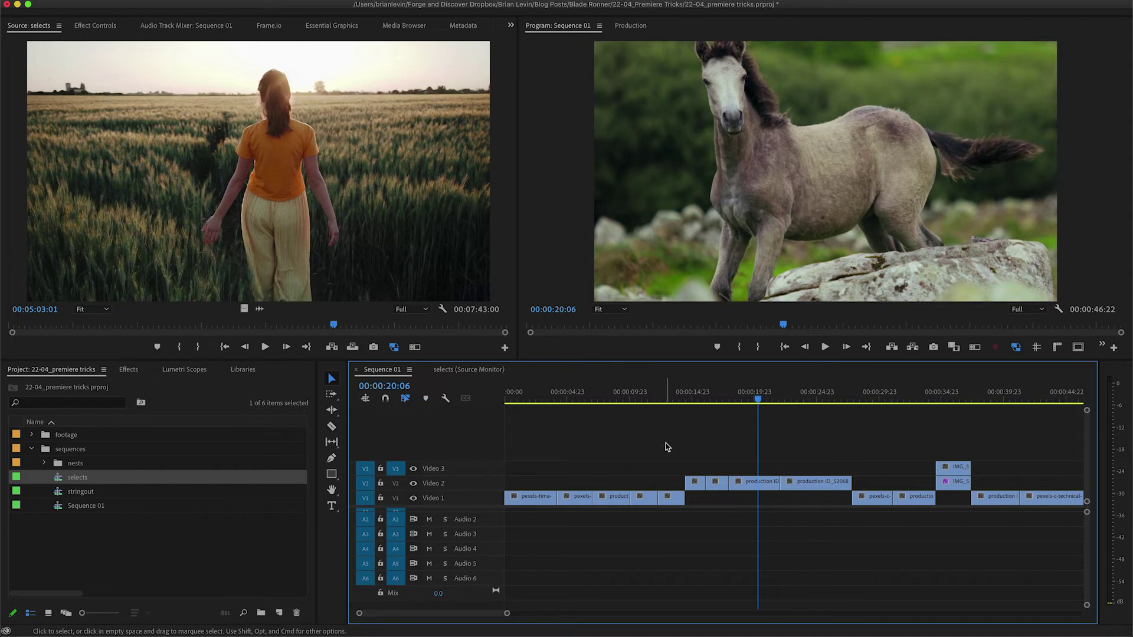
left_click(118, 541)
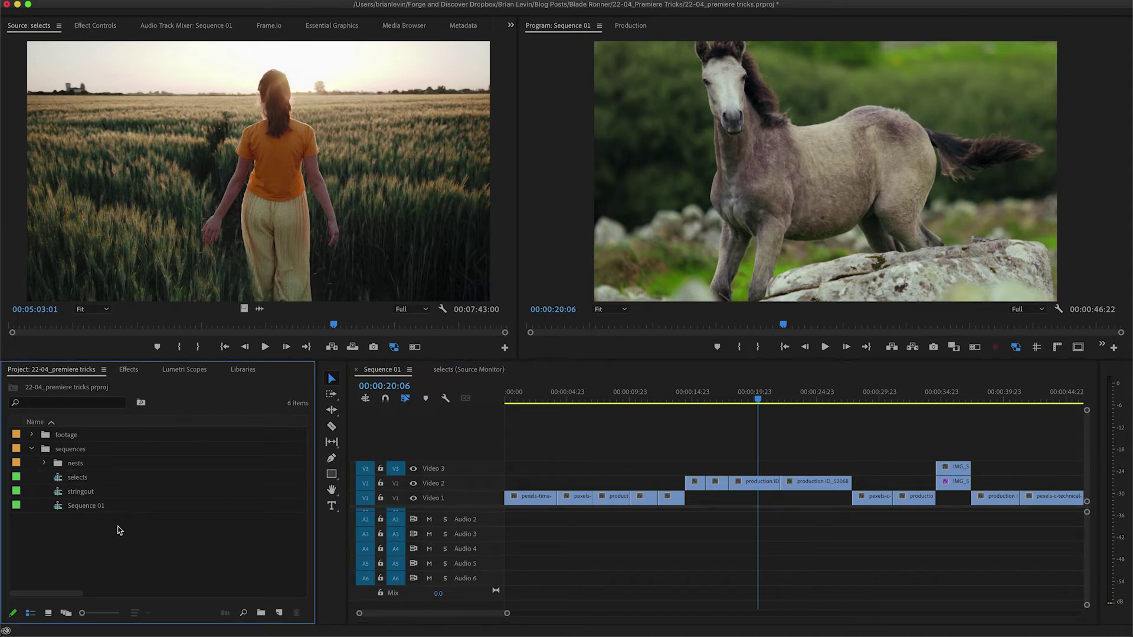
left_click(179, 233)
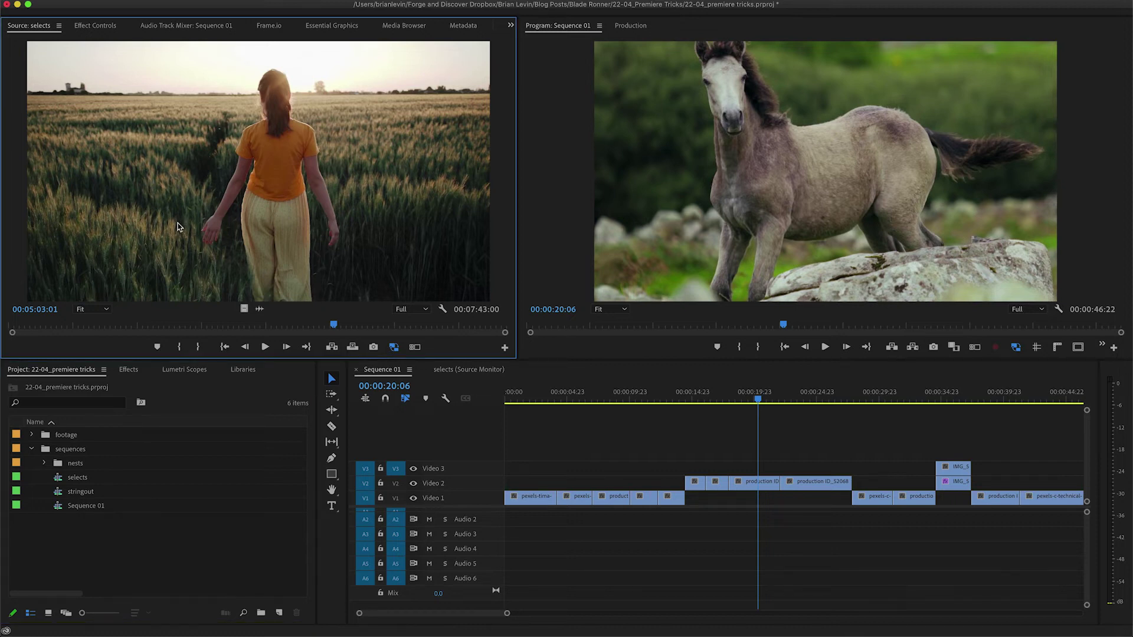
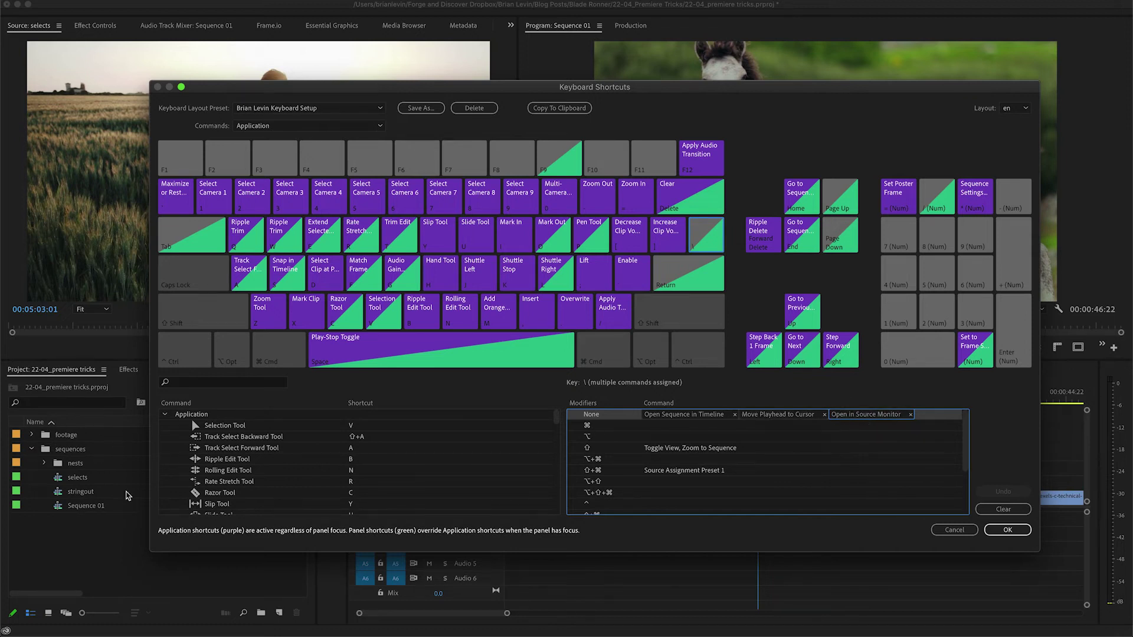
Review the Open Sequence in Timeline and Move Playhead to Cursor assignments for the backslash key, and close the keyboard shortcuts.
left_click(708, 414)
left_click(758, 415)
left_click(1007, 530)
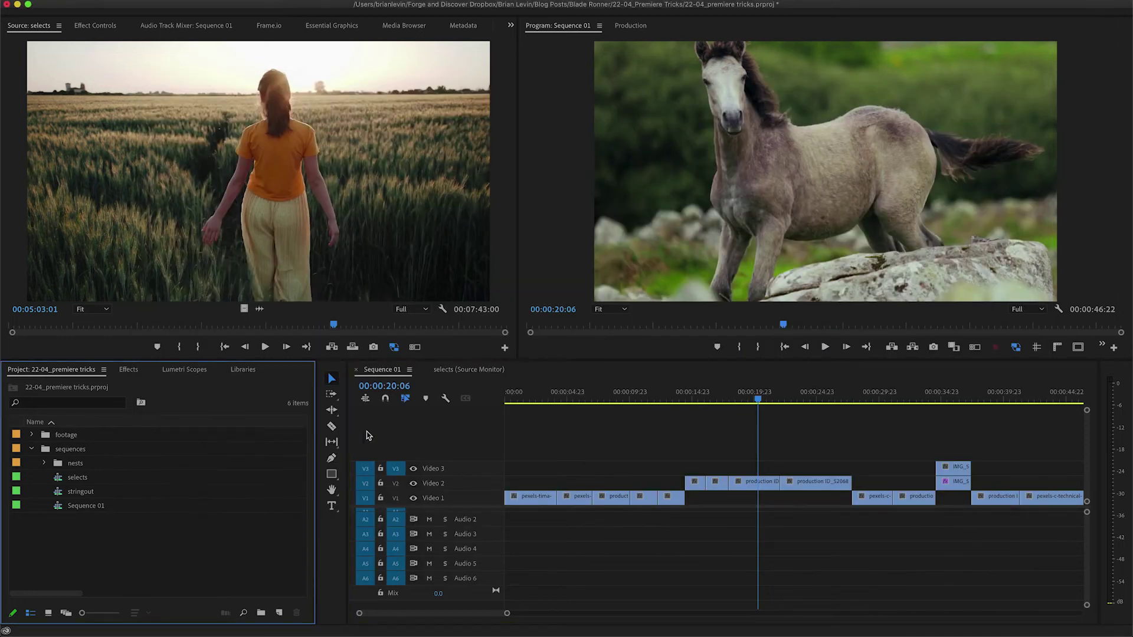
Close the selects source and open the stringout sequence in the timeline as the source monitor sequence.
left_click(265, 250)
key("super+w")
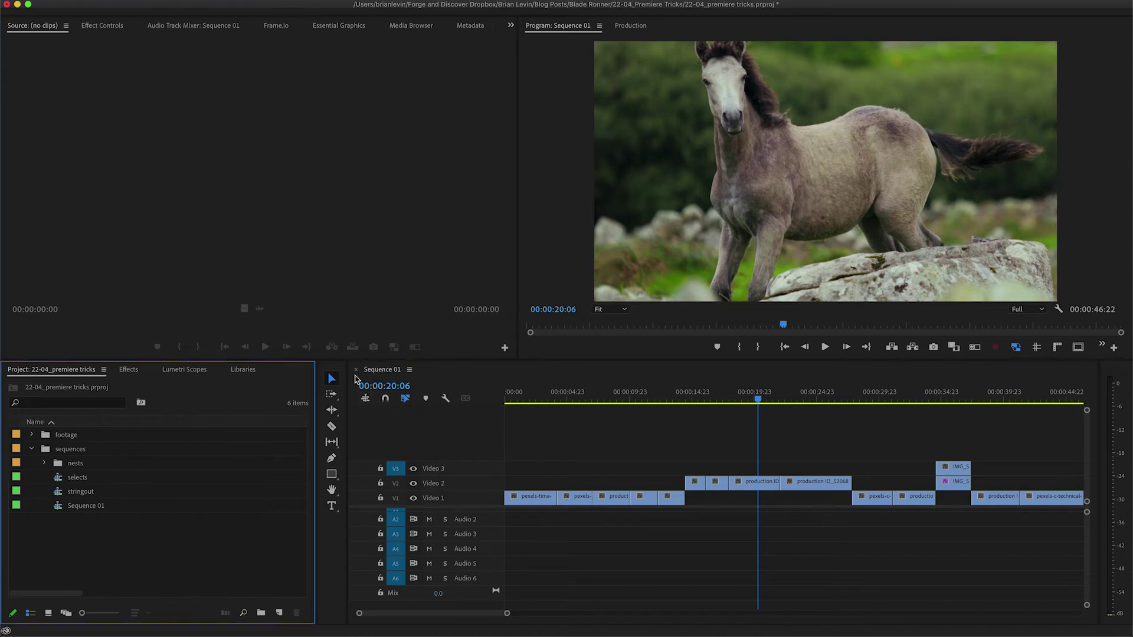
left_click(55, 493)
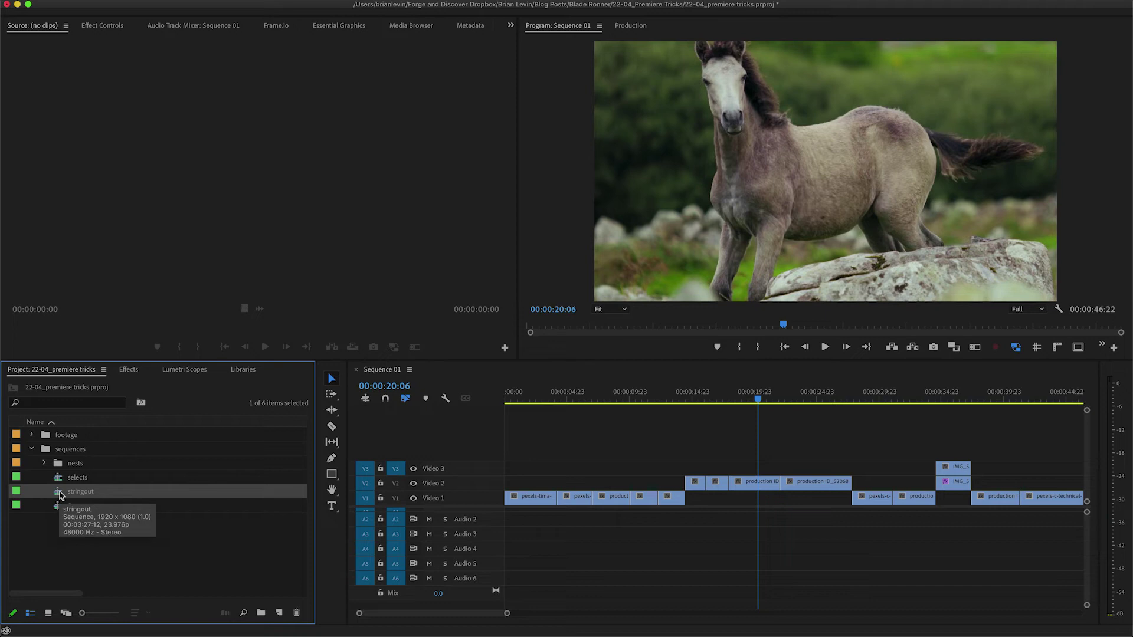
double_click(59, 494, "super")
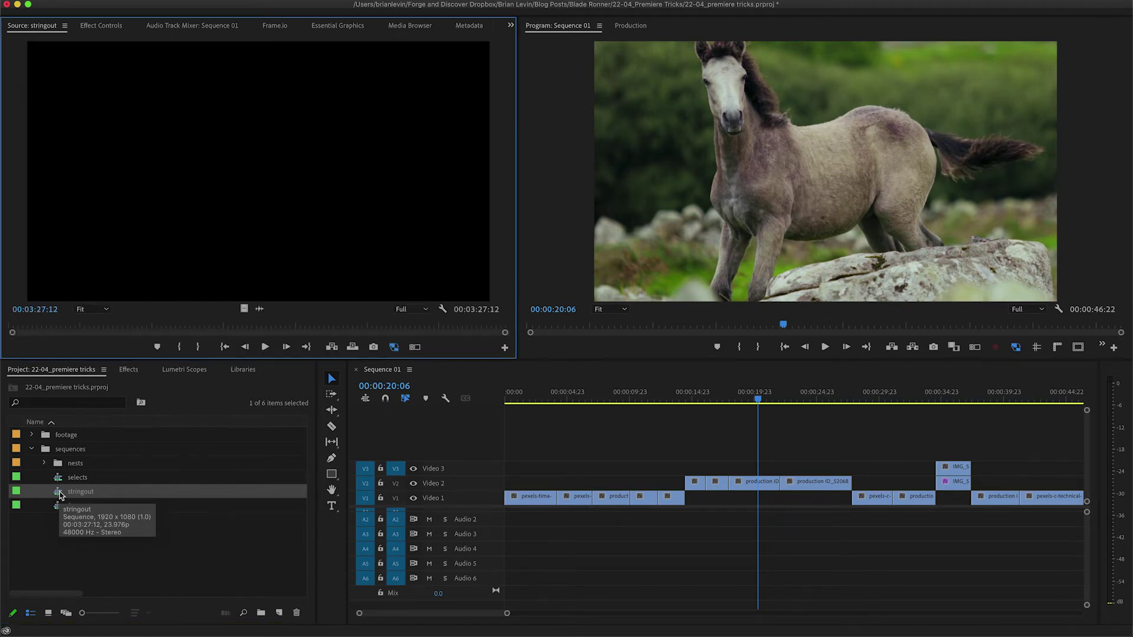
double_click(59, 494, "super")
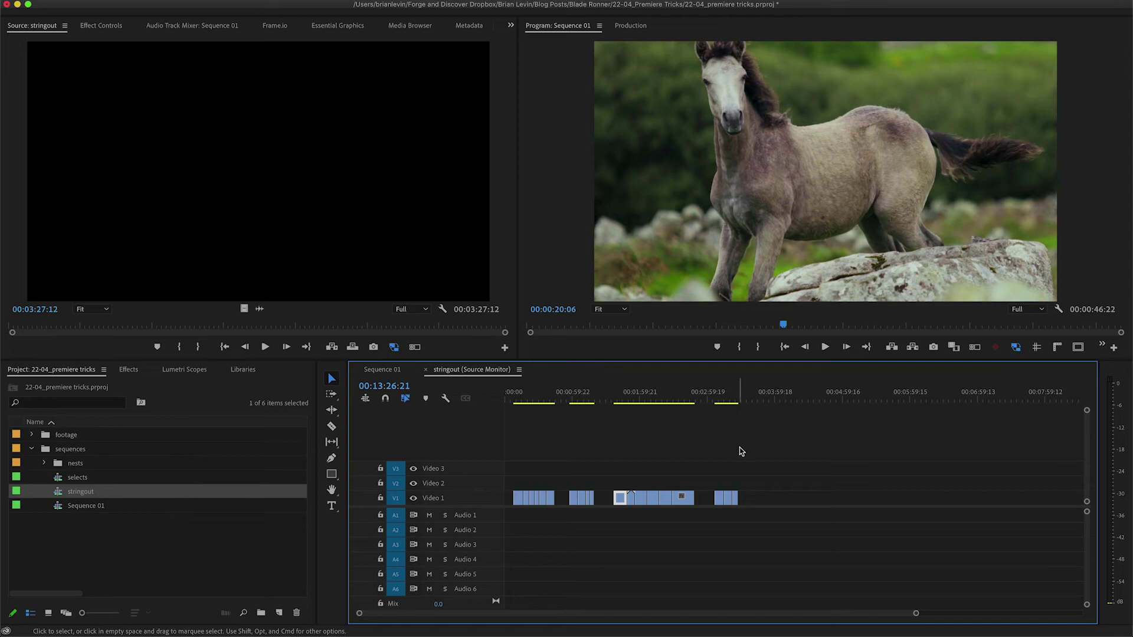
Examine clips from different groups of the stringout sequence in the source monitor.
left_click(653, 450)
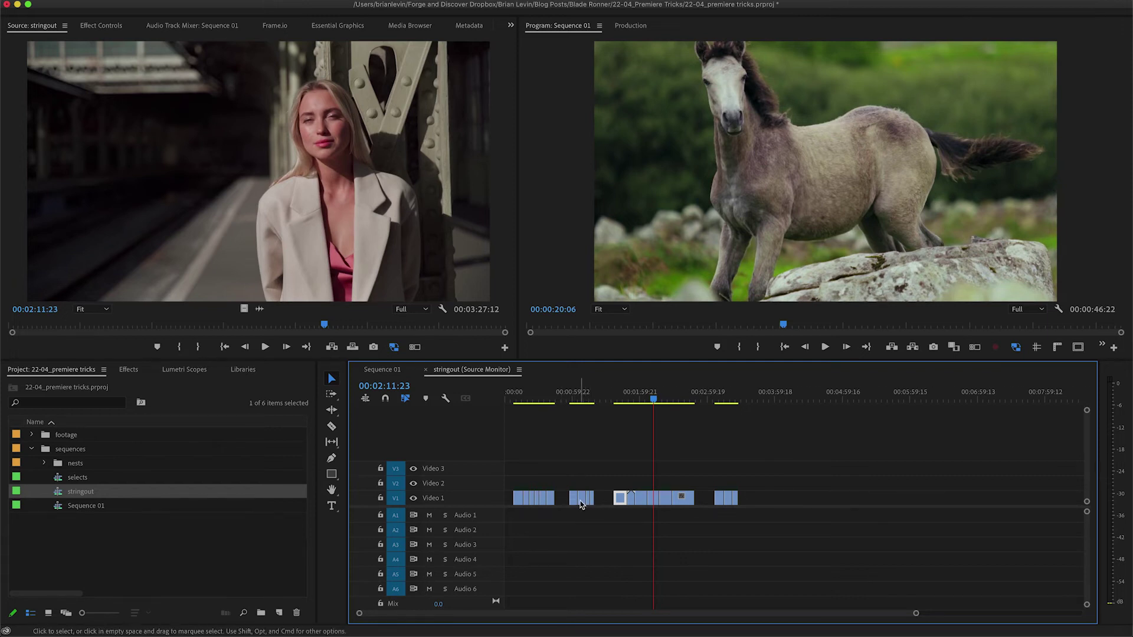
left_click(581, 399)
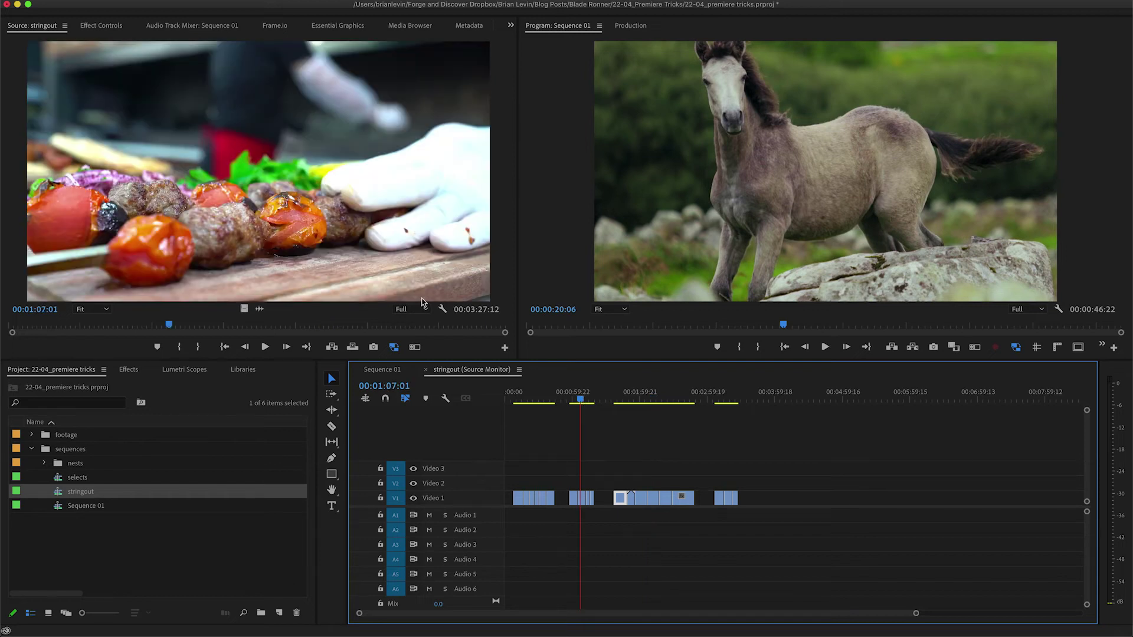
left_click(531, 500)
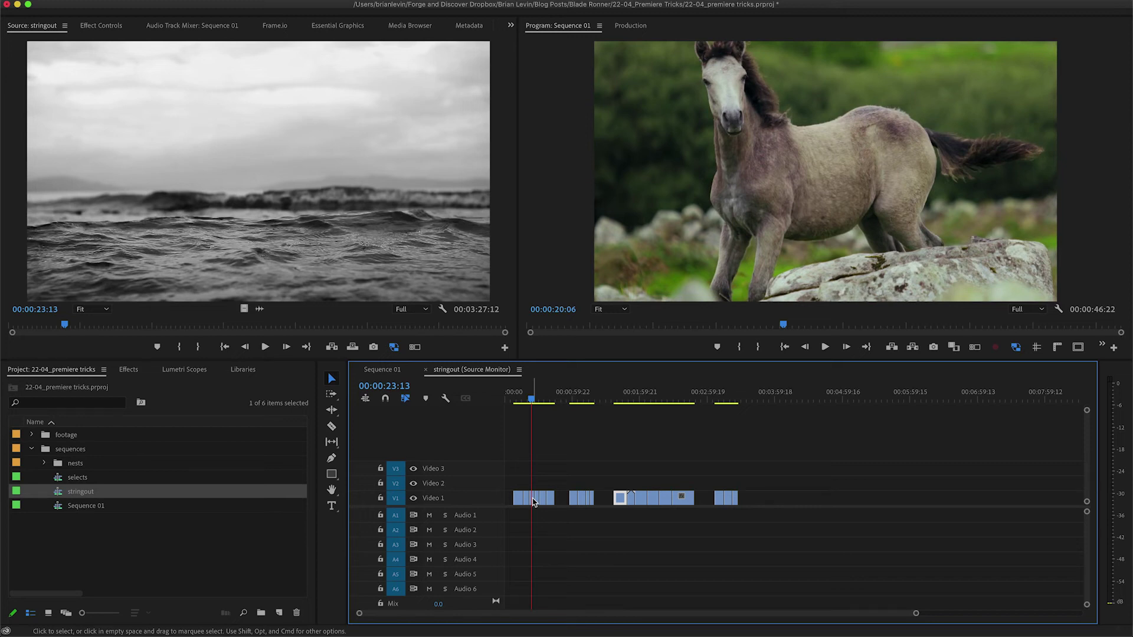
Close the stringout source and open the selects sequence in the timeline as the source monitor sequence.
left_click(323, 205)
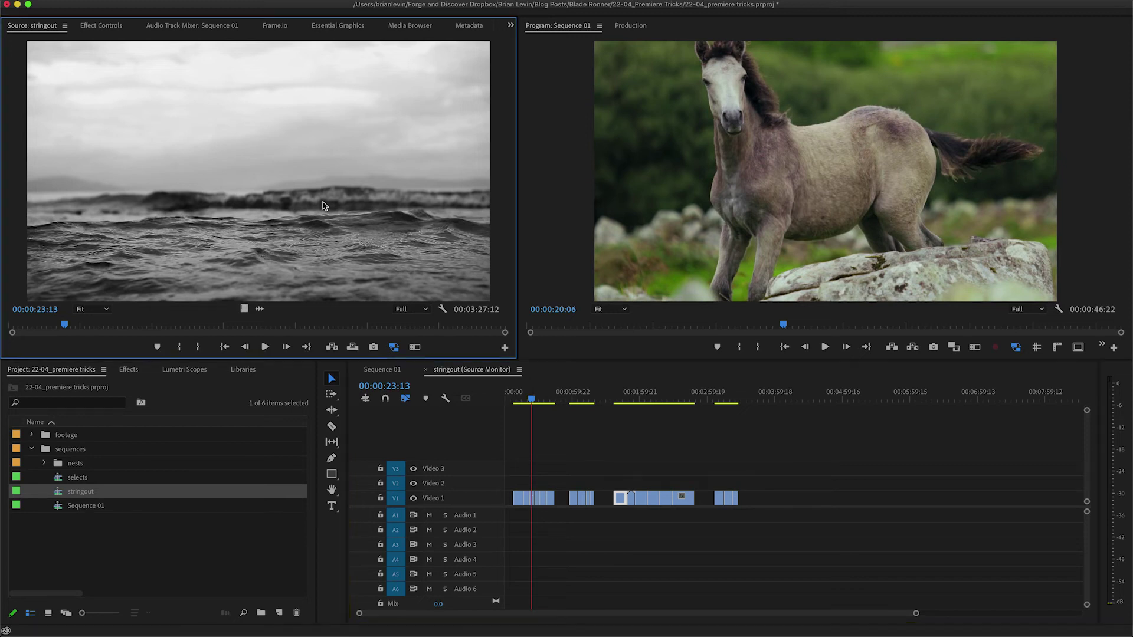
key("super+w")
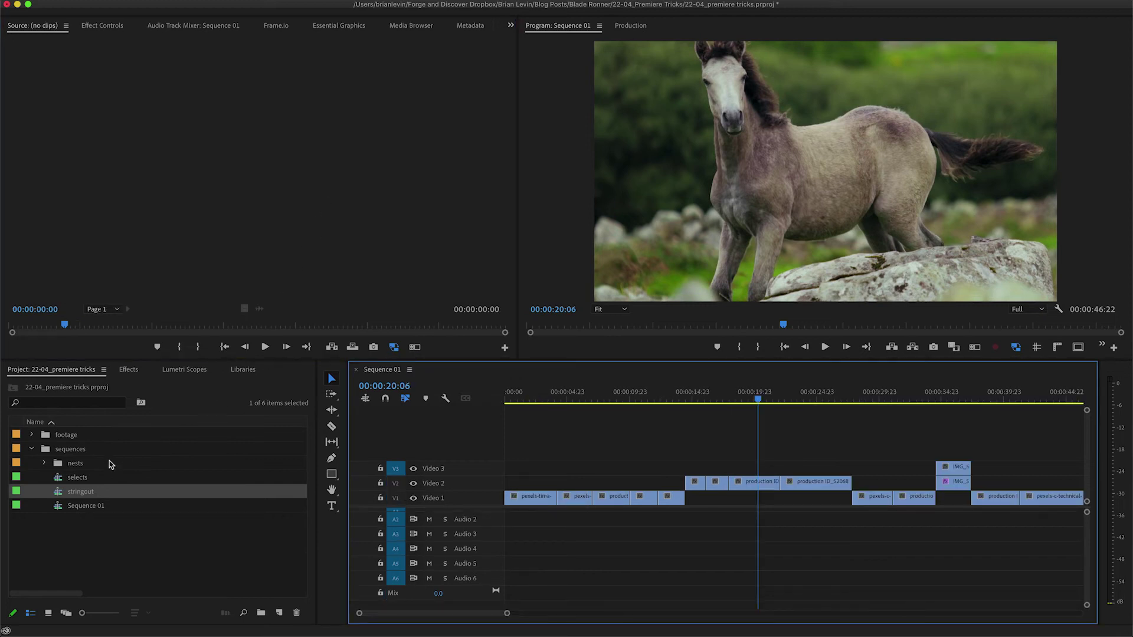
left_click(61, 482)
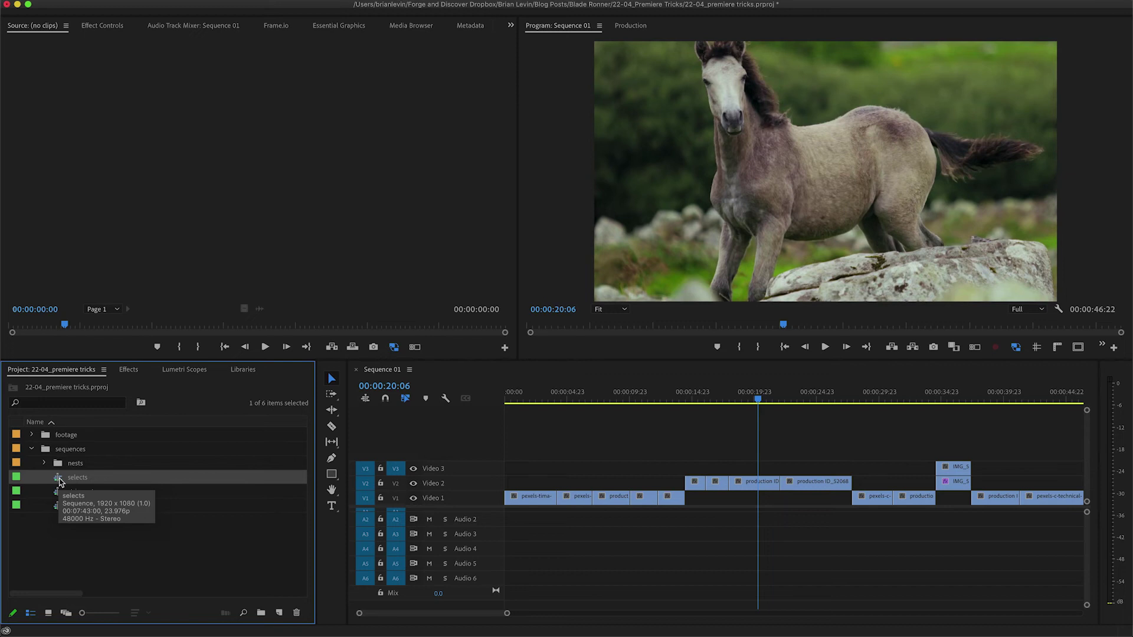
double_click(59, 482)
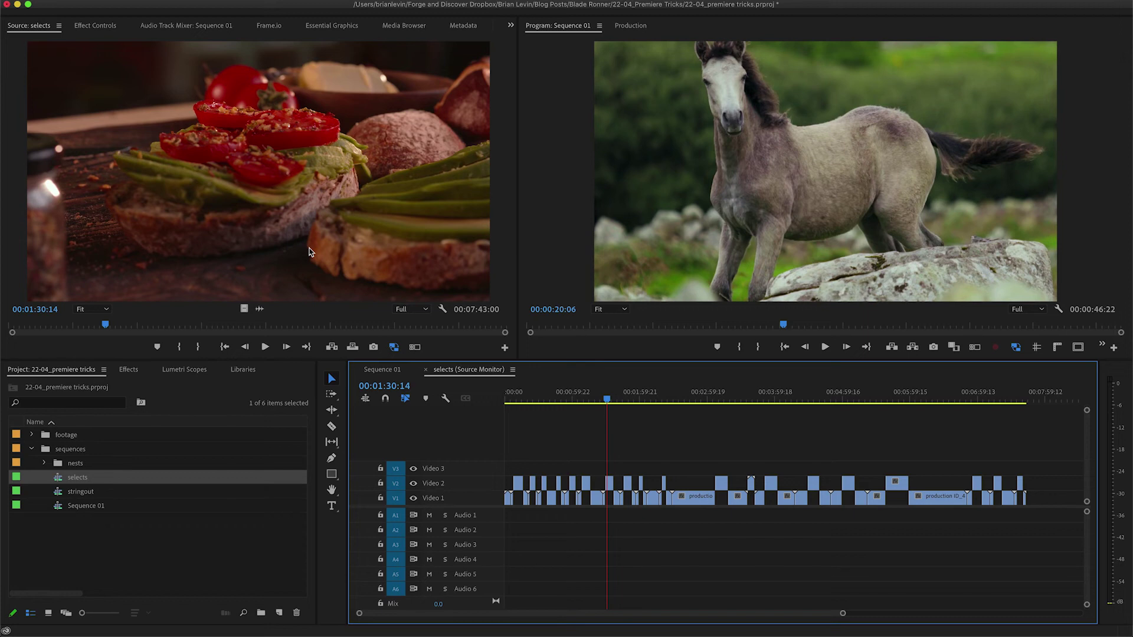
Park the playhead at the end of Sequence 01, and mark 00:01:30:14 to 00:01:35:13 as the in/out range in selects.
left_click(381, 370)
key("End")
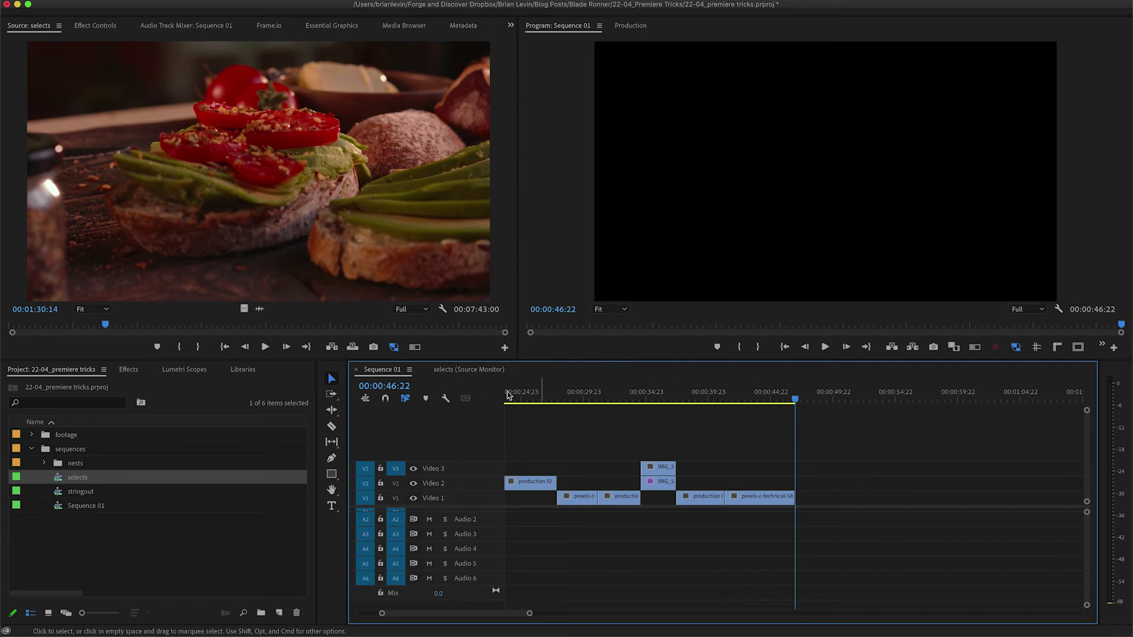
left_click(469, 369)
key("=")
key("=")
key("=")
key("=")
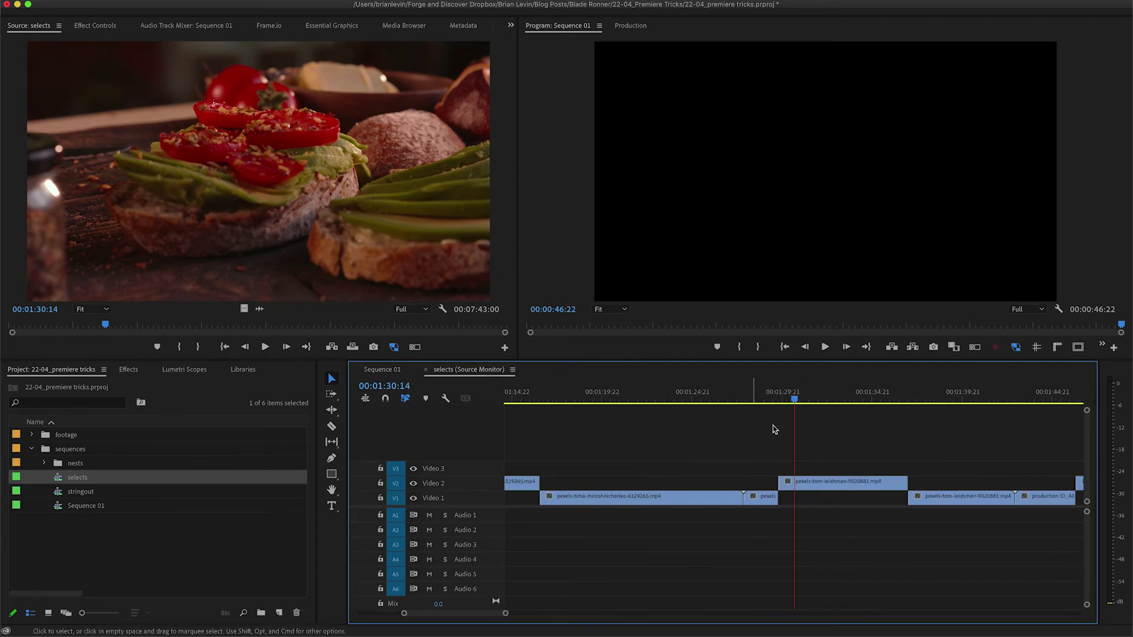
key("i")
left_click_drag(819, 395, 884, 412)
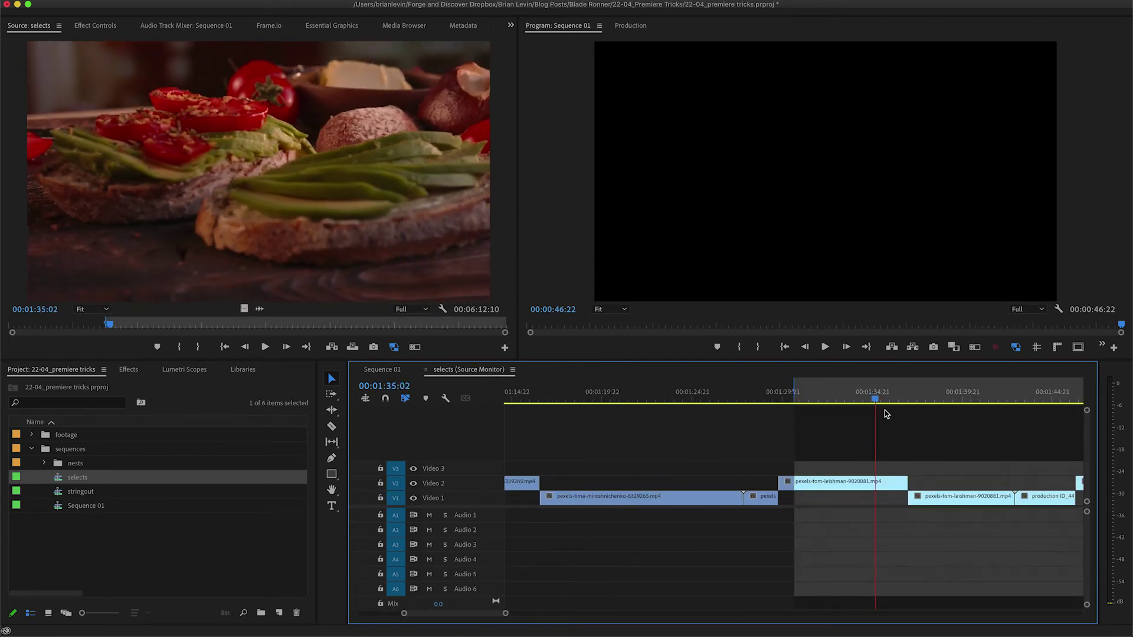
key("o")
Overwrite the marked five-second selects range onto Video 2 at the end of Sequence 01, and return to the selects timeline.
key("shift+3")
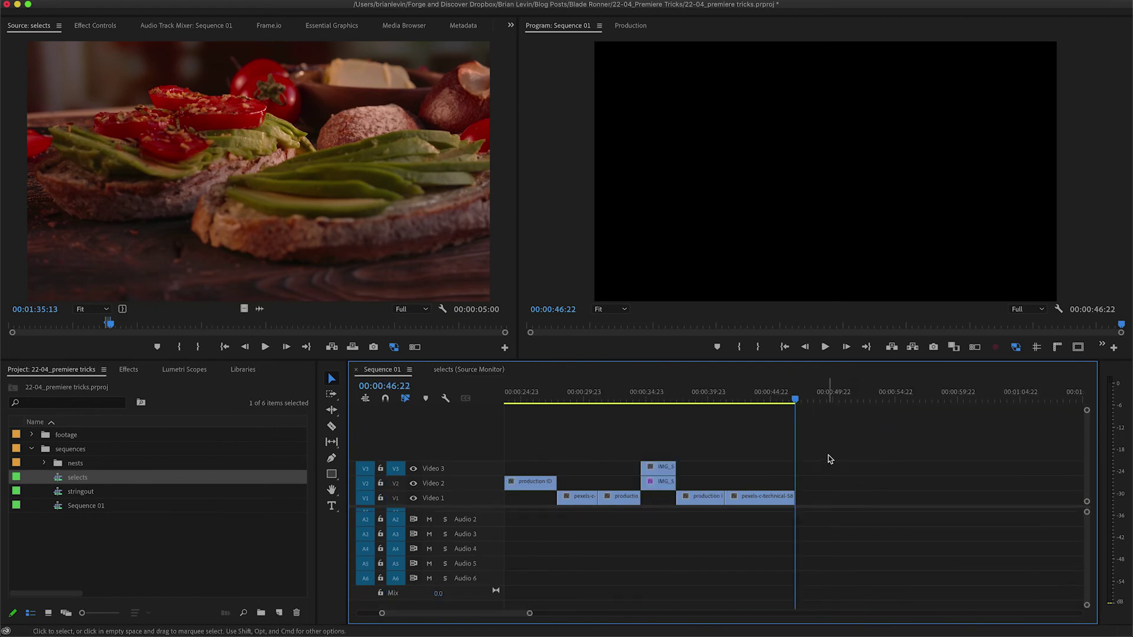
key("period")
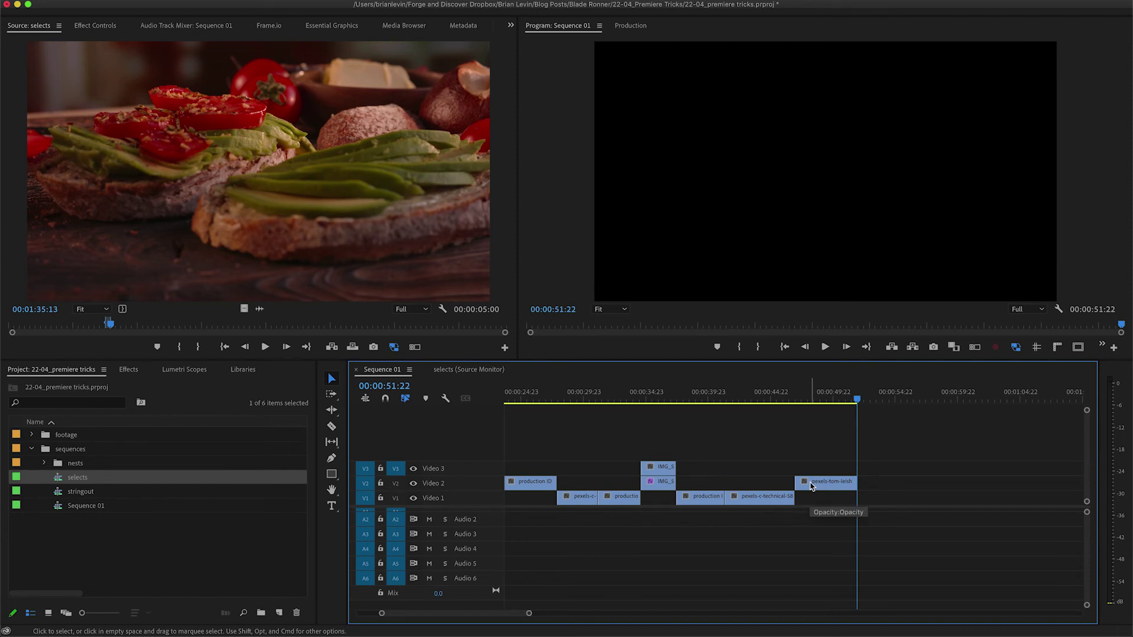
key("shift+r")
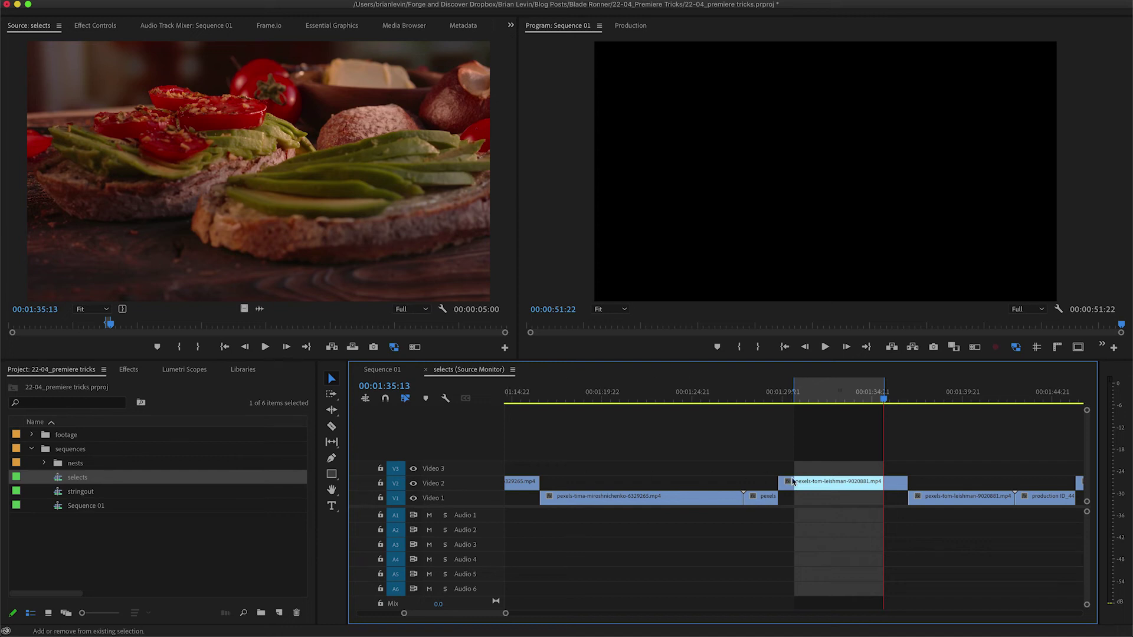
Patch source track V2 to Video 1 in Sequence 01 and disable the source V1 and V3 patches.
key("shift+r")
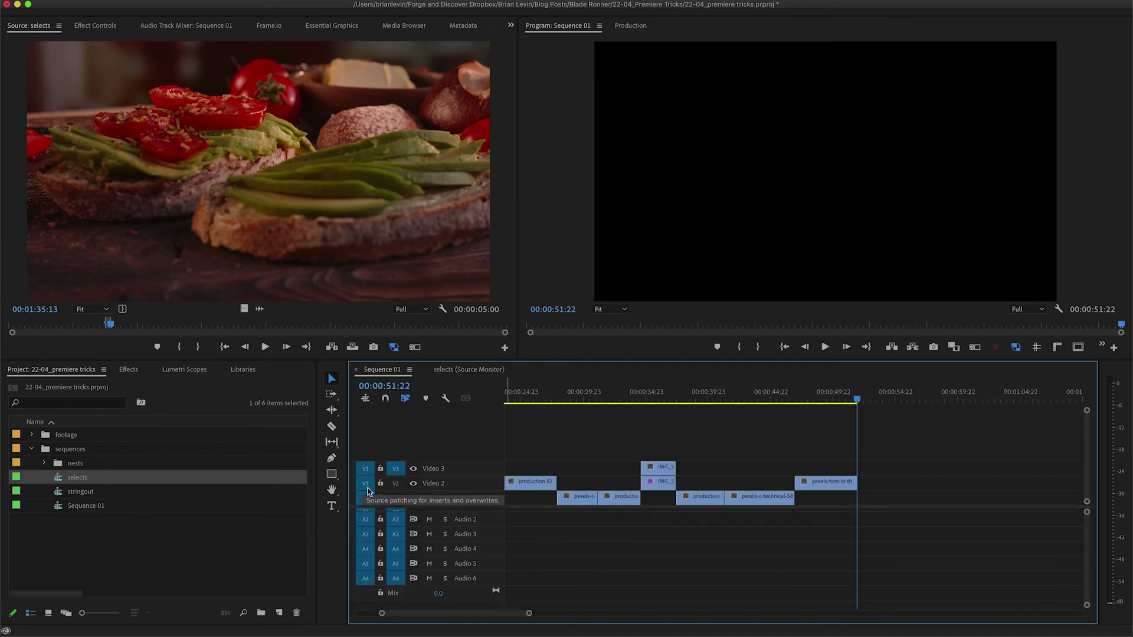
left_click_drag(365, 488, 366, 499)
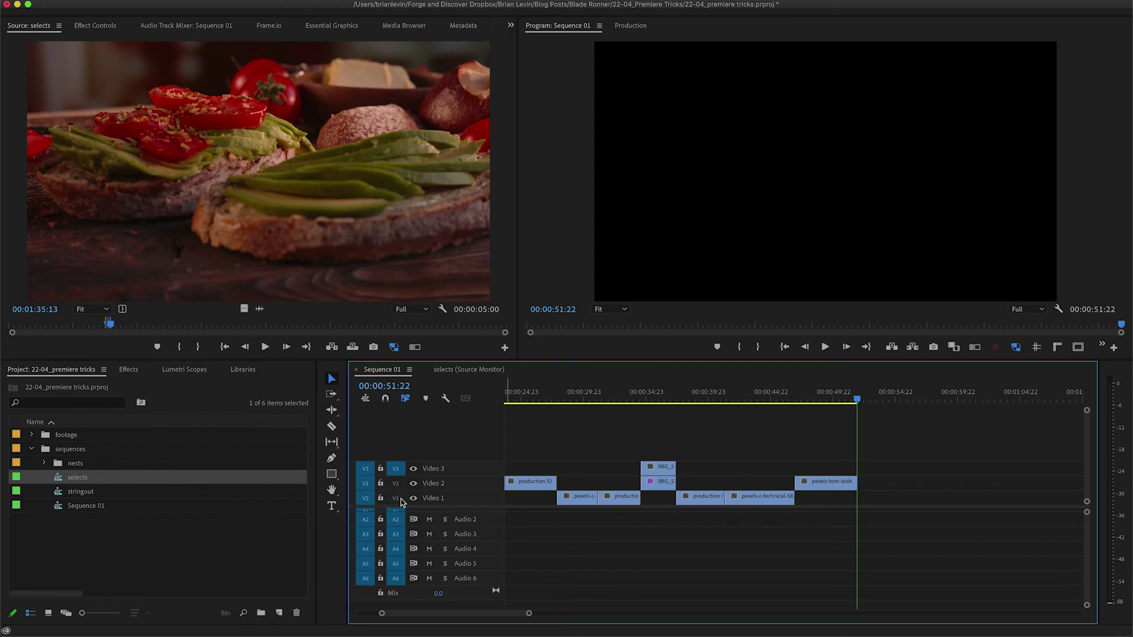
left_click(366, 484)
left_click(365, 469)
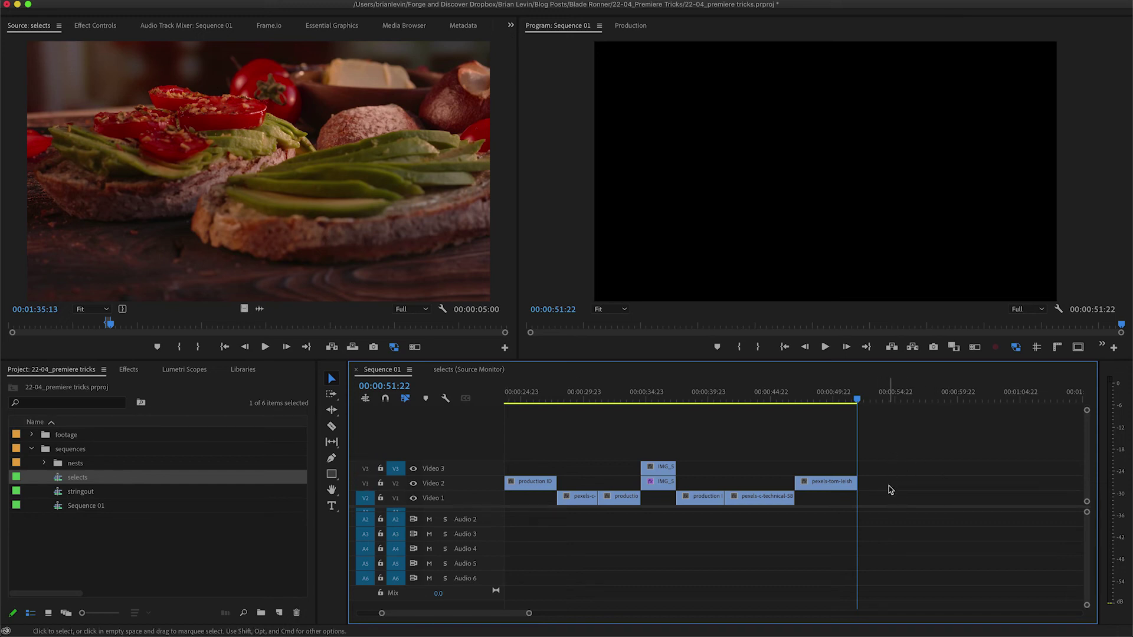
Mark 00:01:59:22 to 00:02:02:09 on the video (1).mp4 clip in selects and overwrite it onto Video 1 at the end of Sequence 01.
key("shift+3")
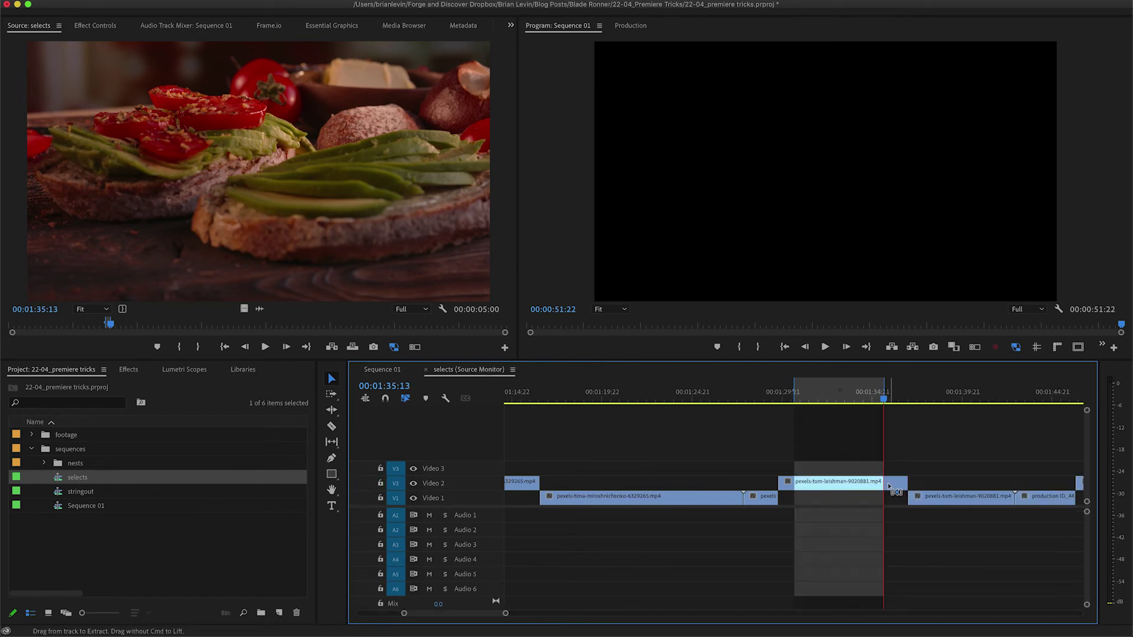
left_click(930, 477)
key("=")
key("=")
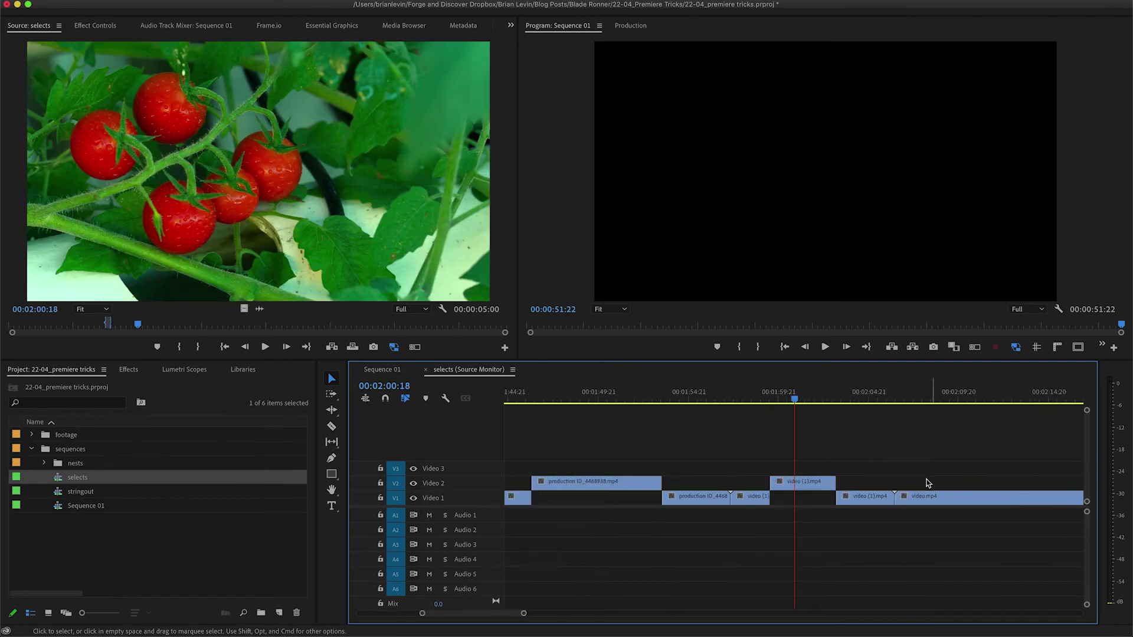
left_click(764, 393)
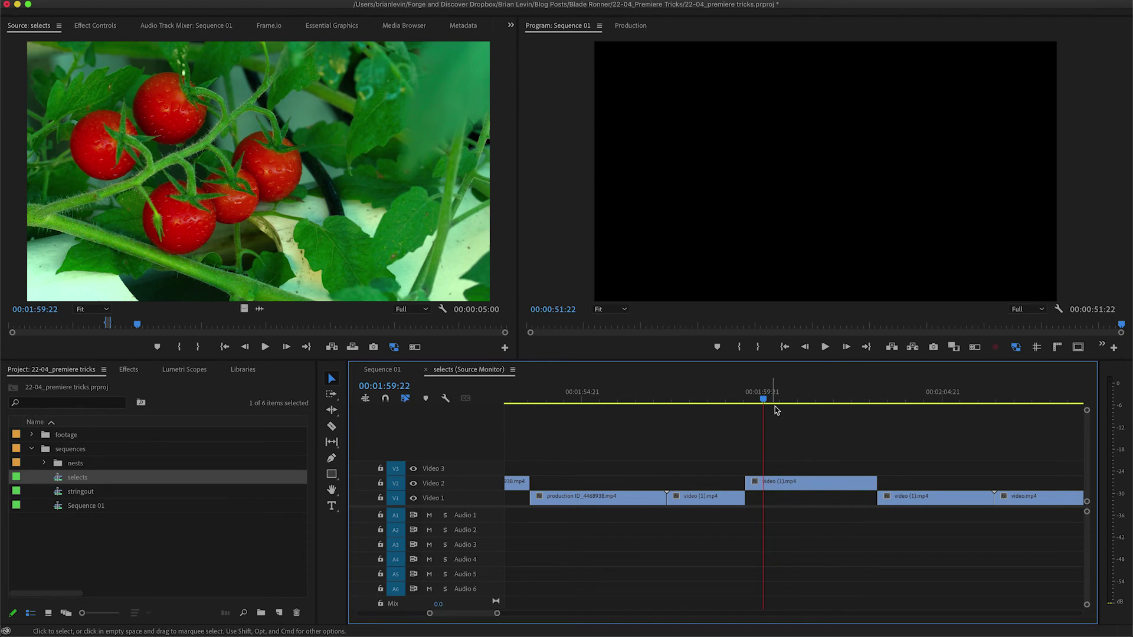
key("i")
left_click_drag(812, 396, 851, 404)
key("o")
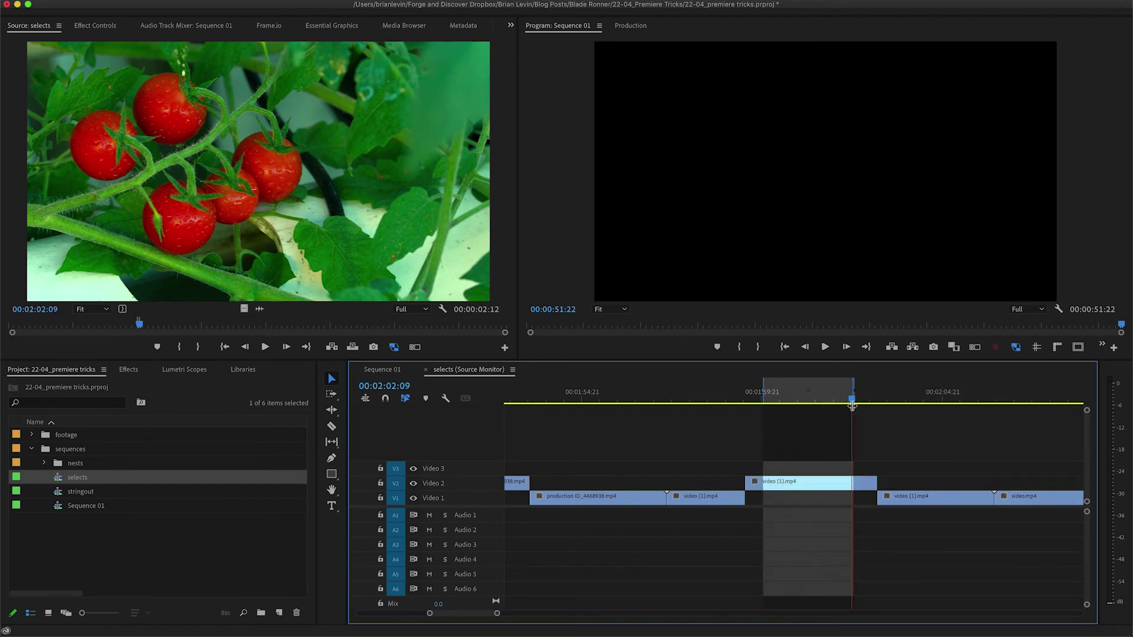
key("shift+3")
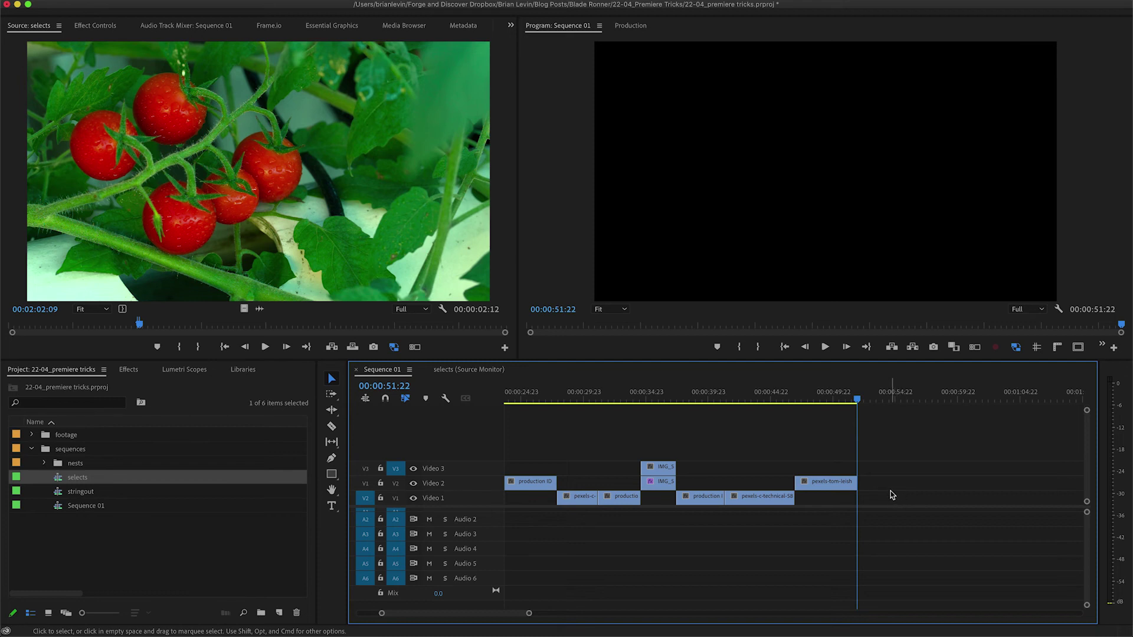
key("period")
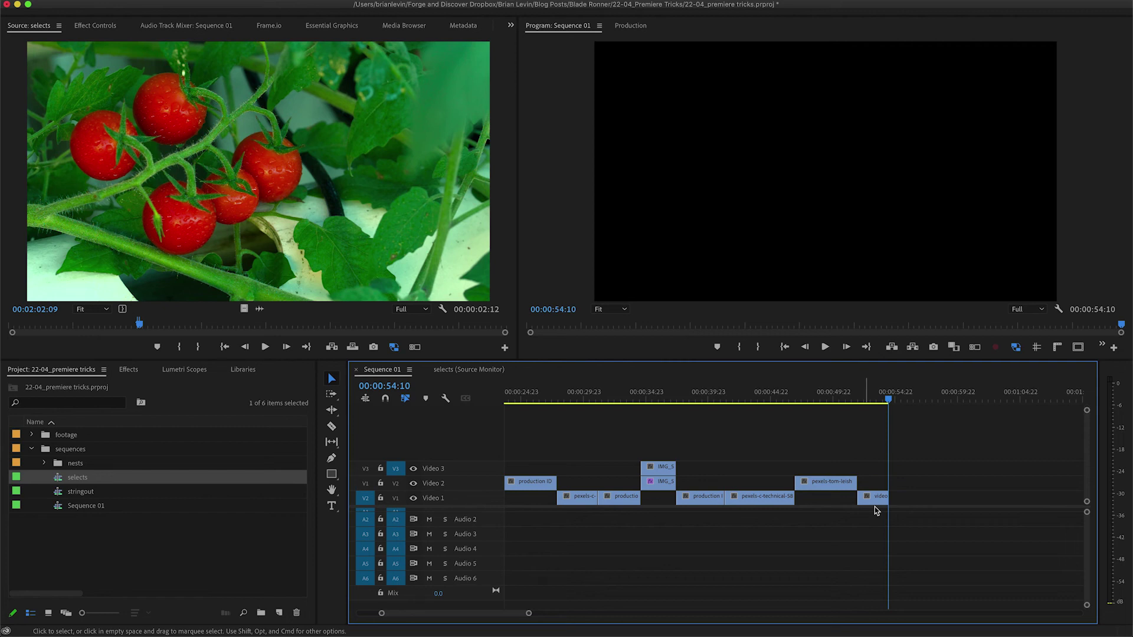
Close the selects source and load the stringout sequence again, opening it in the timeline.
left_click(322, 257)
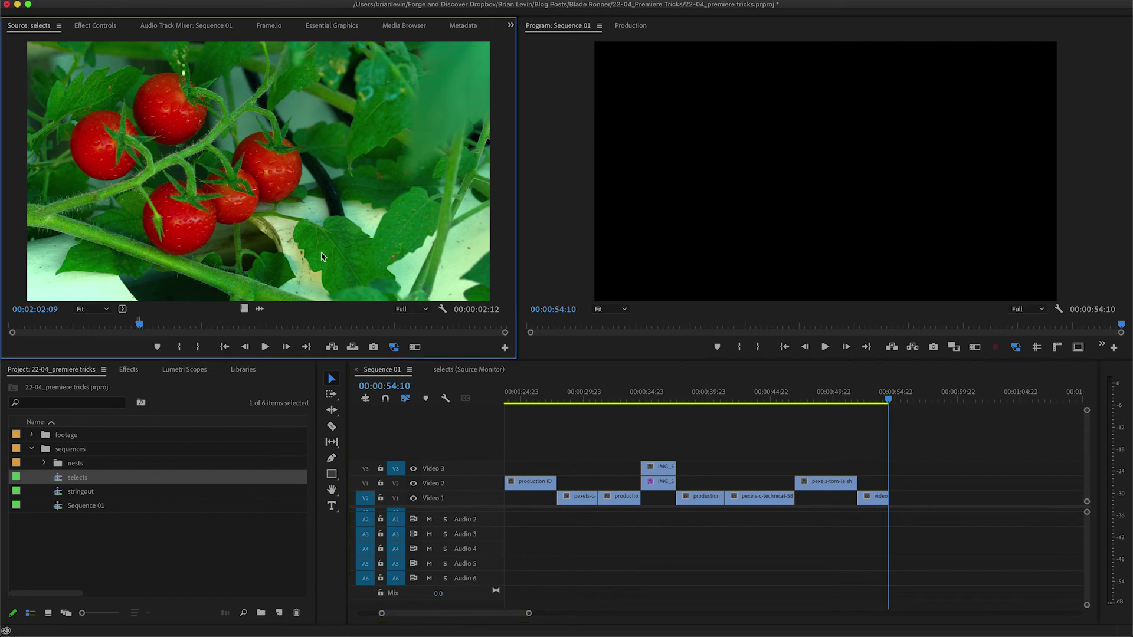
key("super+w")
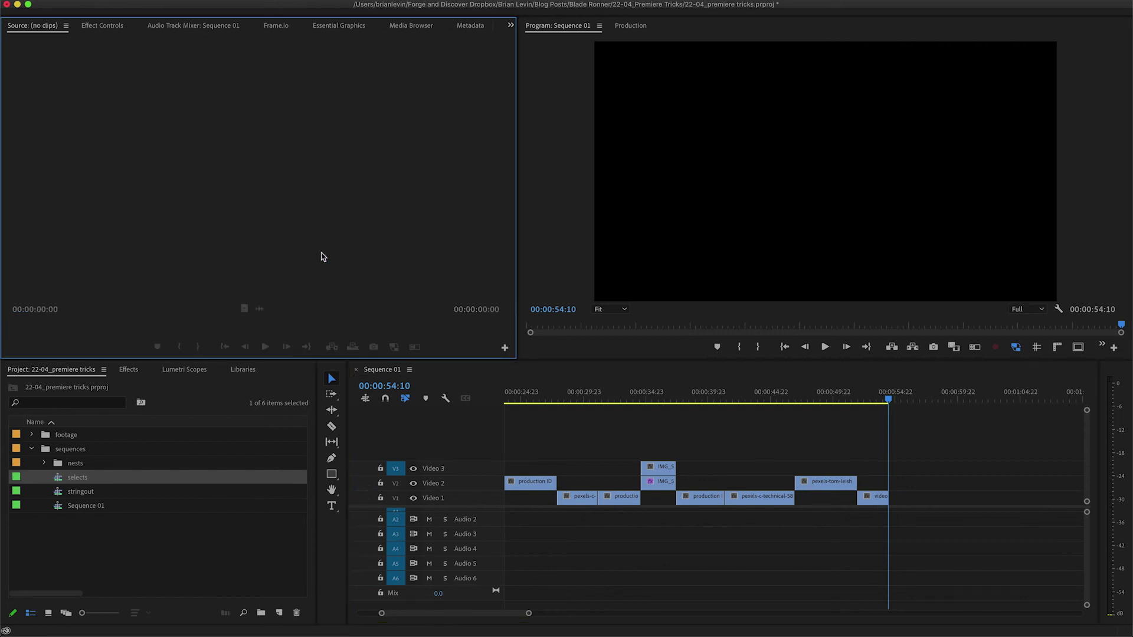
left_click(87, 494)
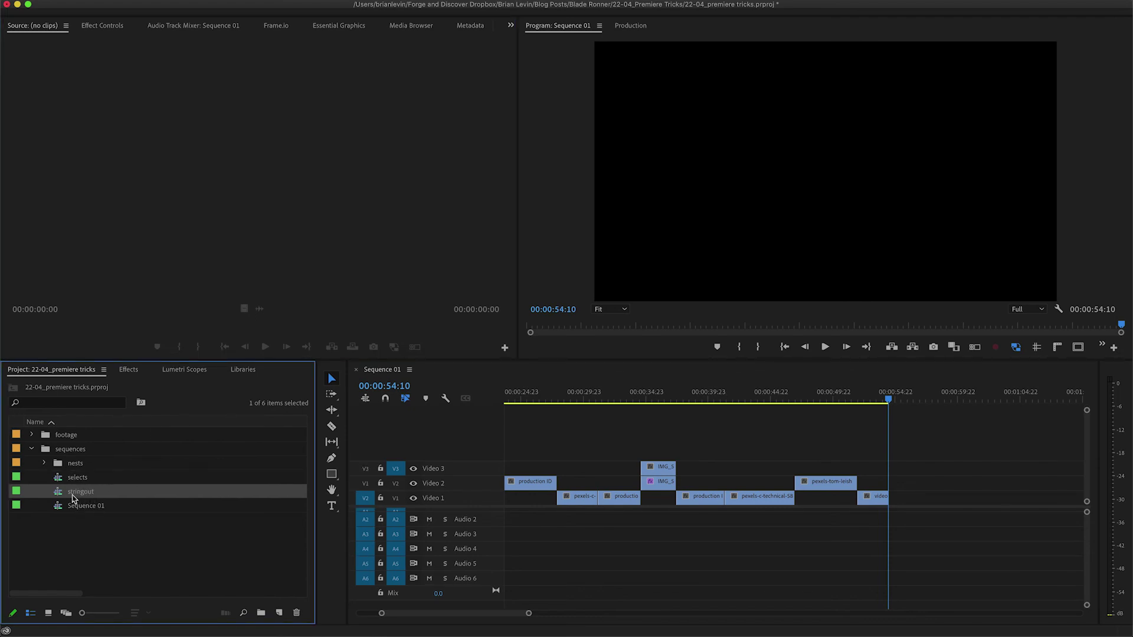
double_click(76, 495)
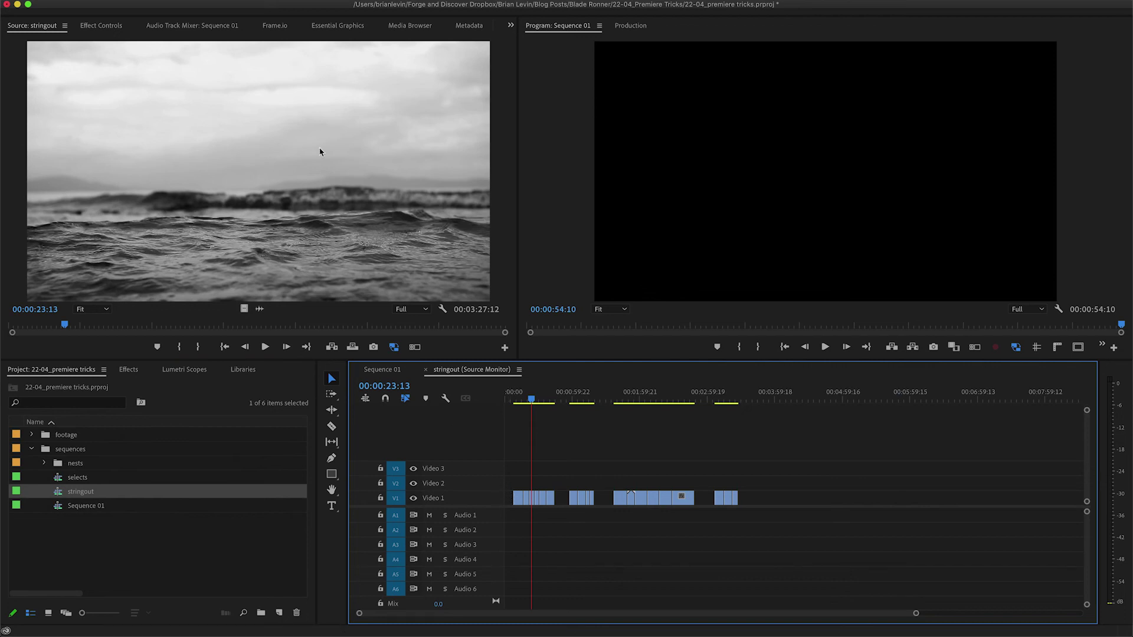
Mark 00:00:23:13 to 00:00:26:06 as the in/out range on the ocean waves clip in stringout.
key("equal")
key("equal")
key("equal")
key("equal")
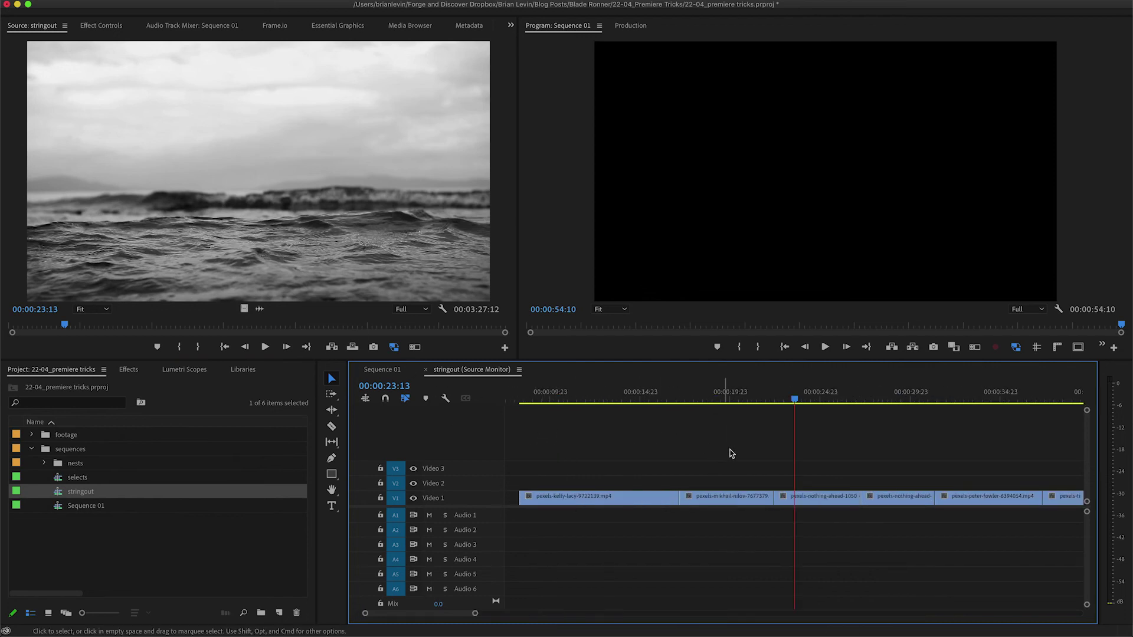
left_click(797, 450)
left_click(810, 395)
left_click_drag(810, 397, 844, 405)
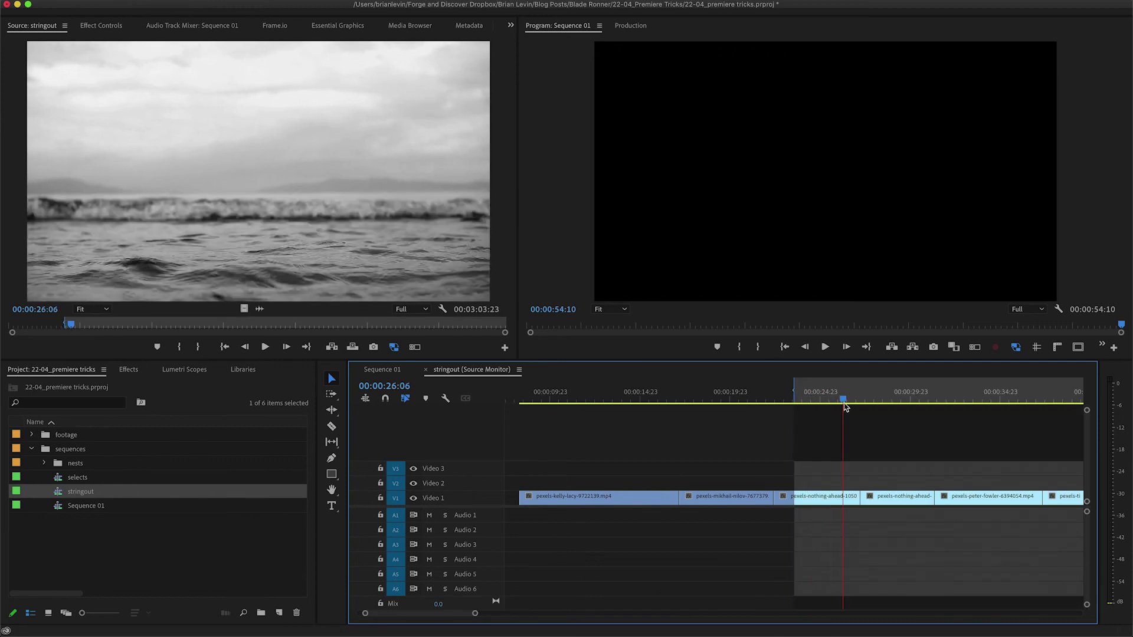
key("o")
Try to overwrite the marked stringout range at the end of Sequence 01 using the source V2 patch.
key("period")
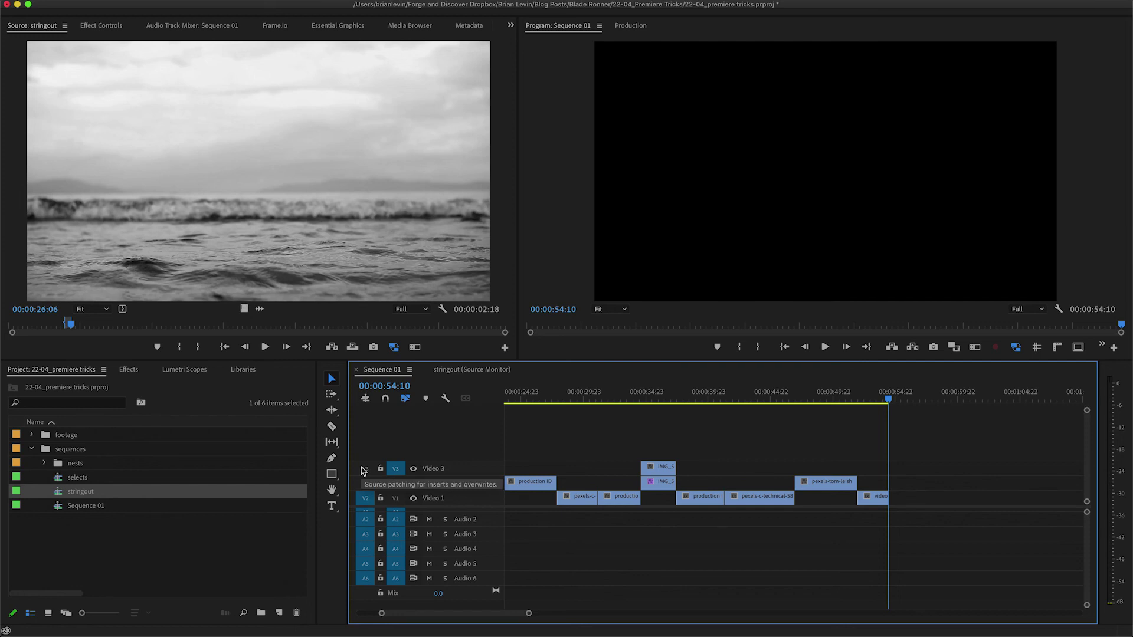
key("period")
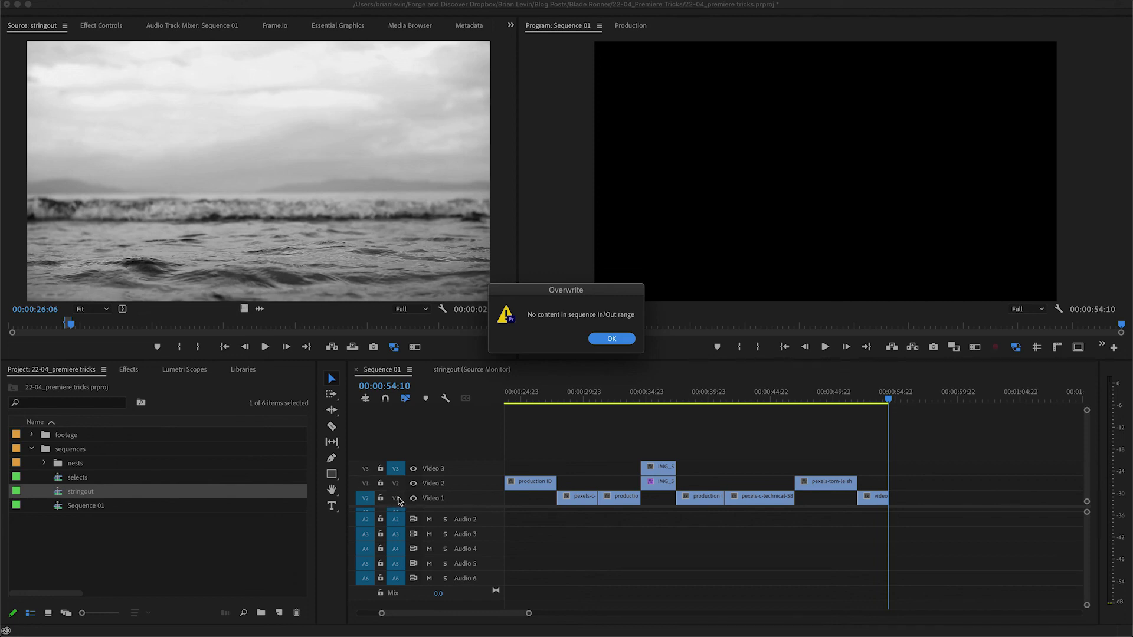
key("Return")
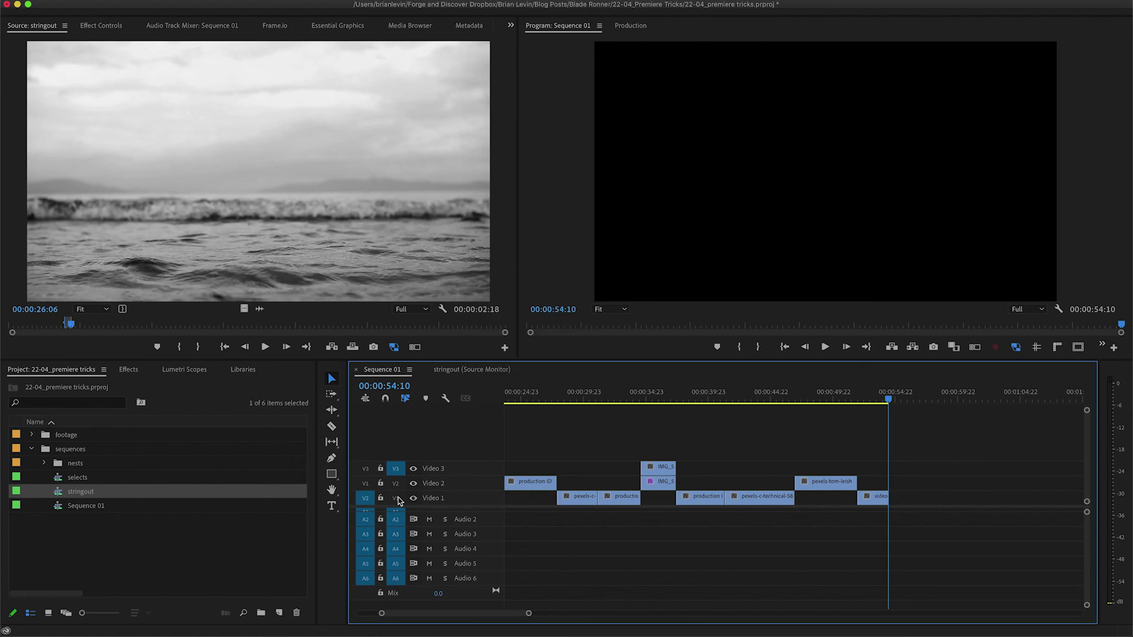
Restore the default source assignment in Sequence 01, overwrite the marked stringout range onto Video 1 at the end, and return to that clip's start.
right_click(365, 500)
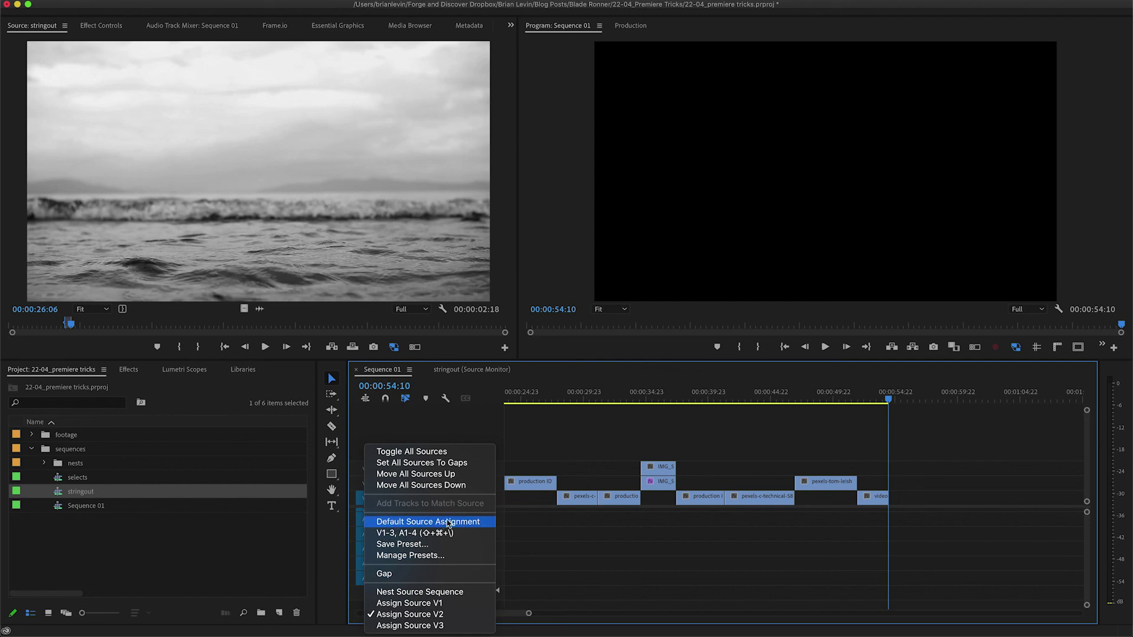
left_click(399, 523)
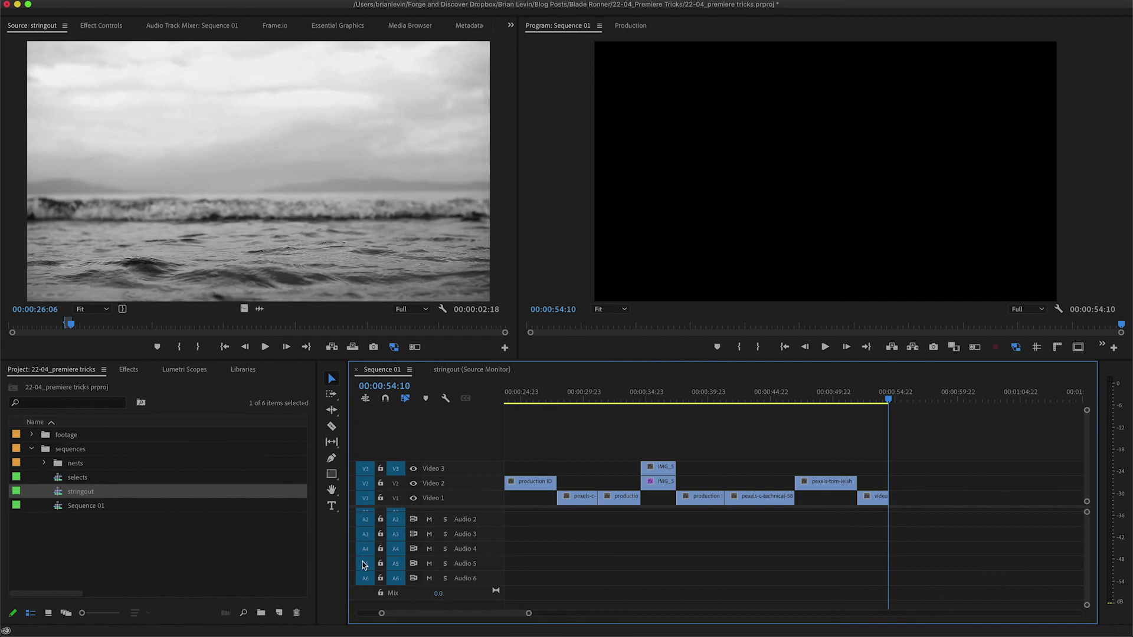
key("alt+x")
key("super+z")
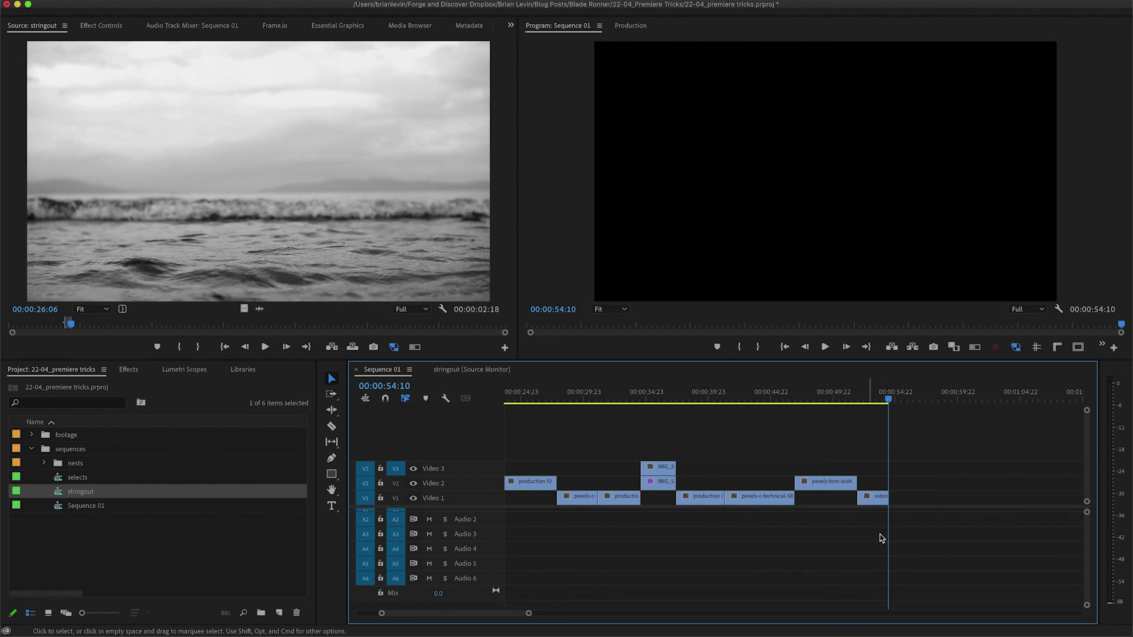
key(".")
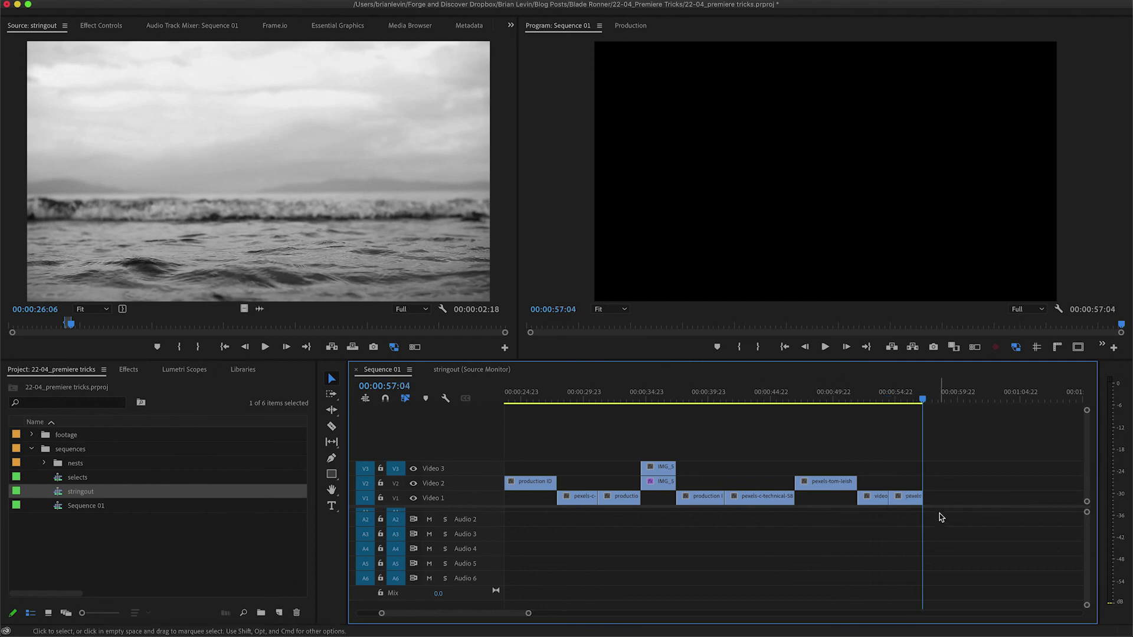
key("Up")
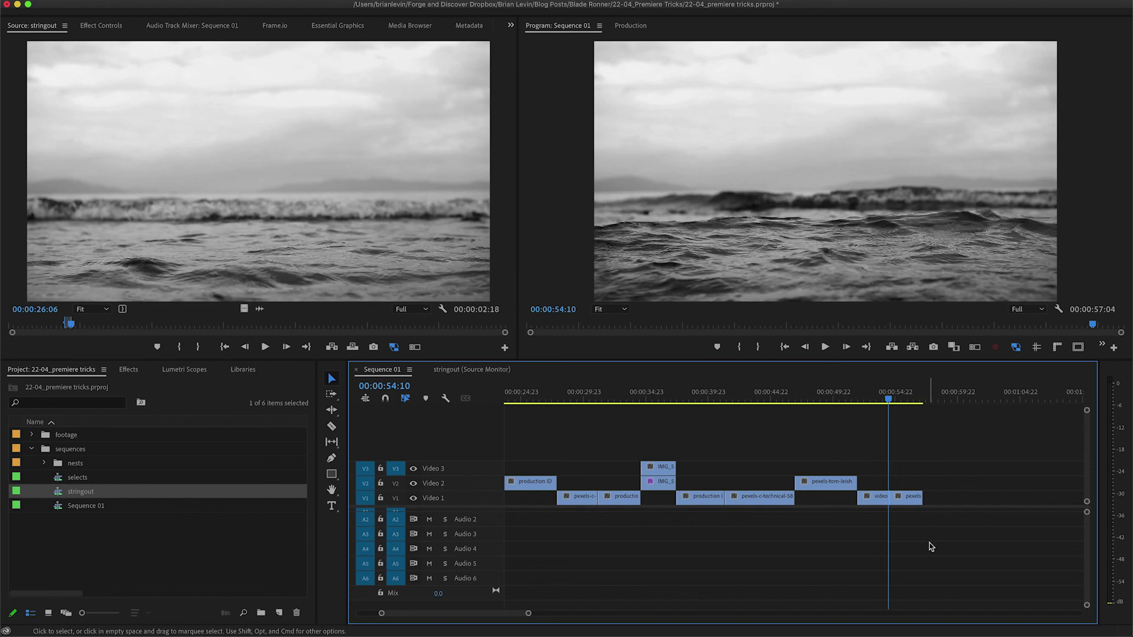
Open the keyboard shortcut settings and look through the list of application commands.
key("alt+super+k")
scroll(124, 491, "down", 15)
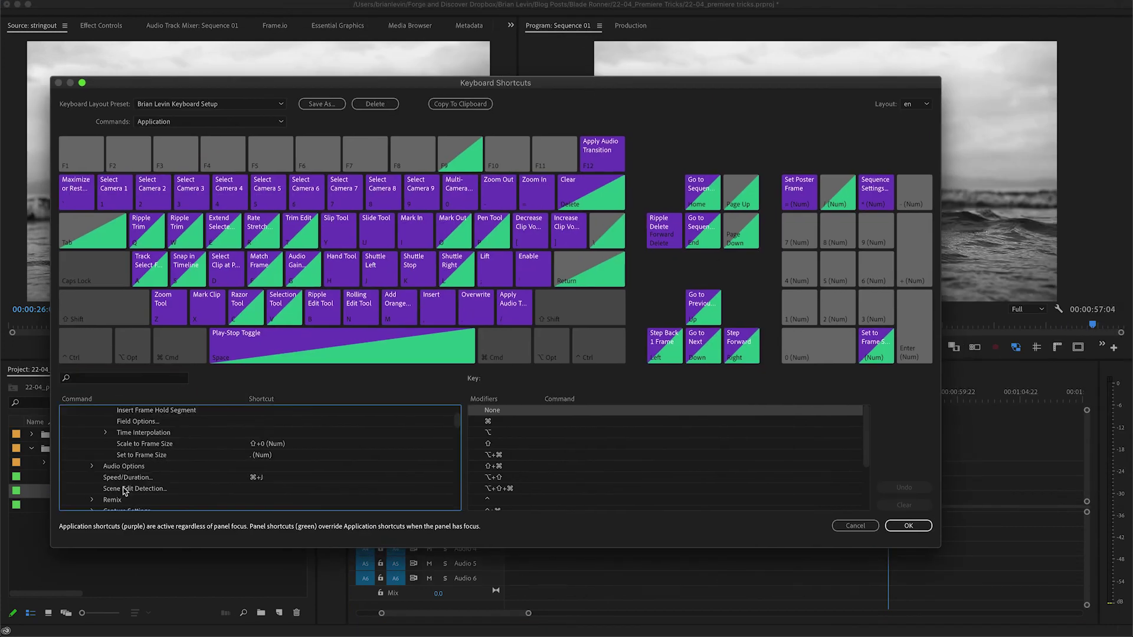